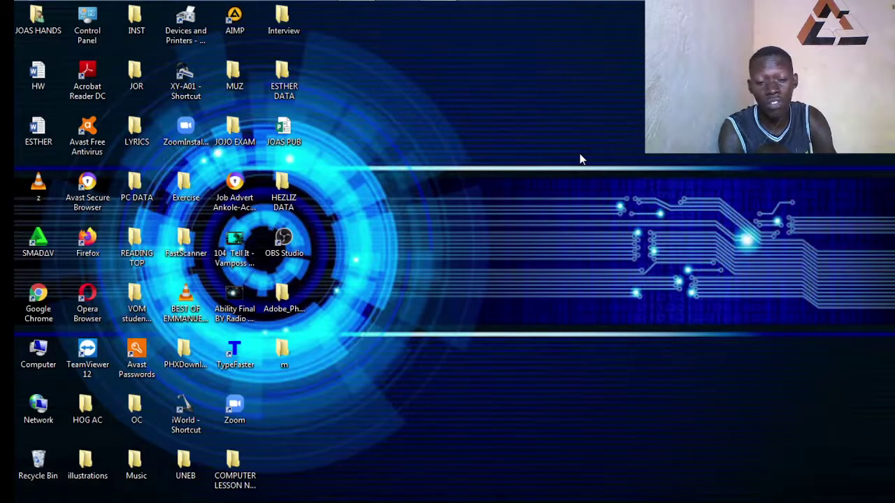
# - Open the Word document "HOW TO USE MICROSOFT WORD WITHOUT A MOUSE" from the desktop folder m and dismiss the activation wizard
pyautogui.rightClick(496, 157)
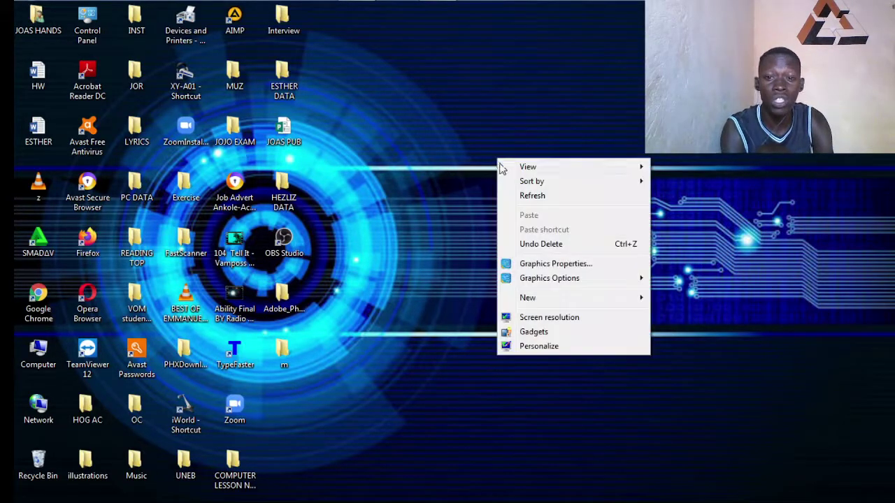
pyautogui.click(544, 195)
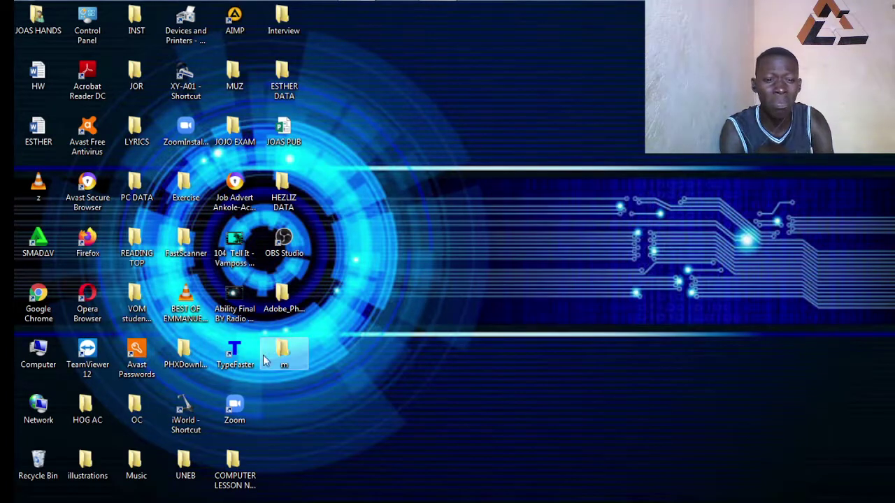
pyautogui.doubleClick(290, 360)
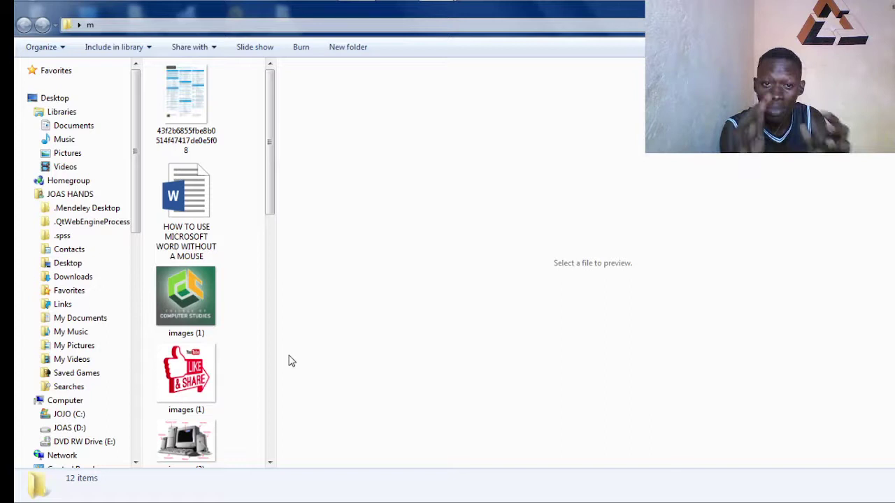
pyautogui.click(203, 210)
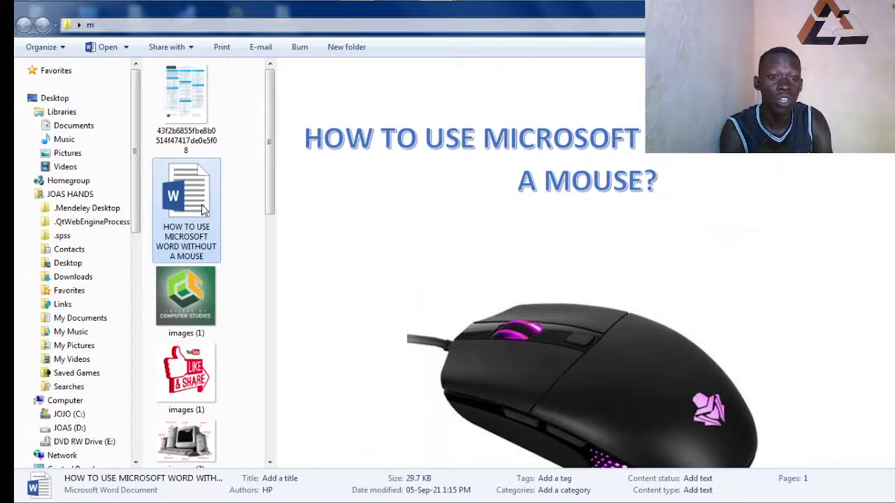
pyautogui.doubleClick(201, 204)
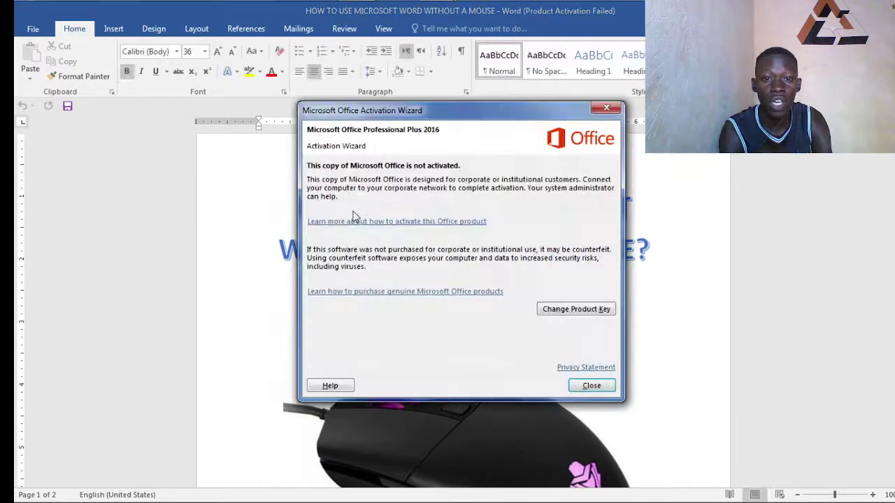
pyautogui.click(589, 386)
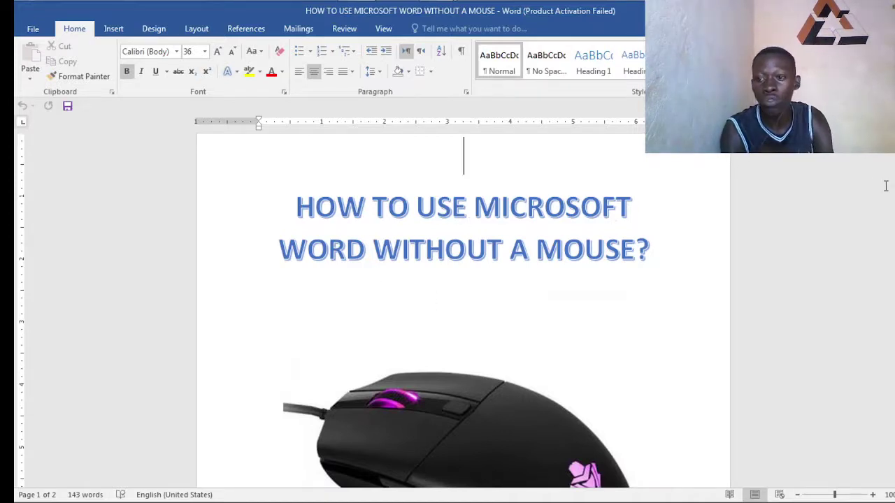
# - Place the cursor in the second paragraph on page 2 and examine the access-key hints for the ribbon and Home commands
pyautogui.moveTo(887, 185); pyautogui.dragTo(892, 335)
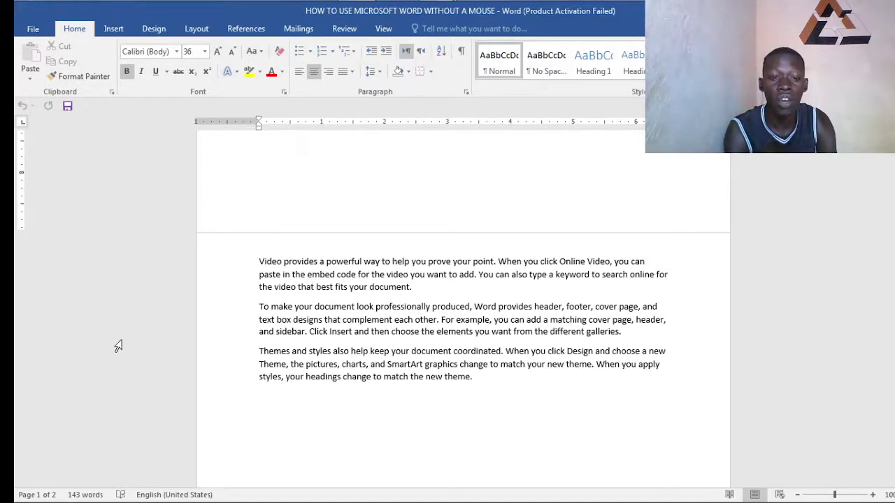
pyautogui.press('Down')
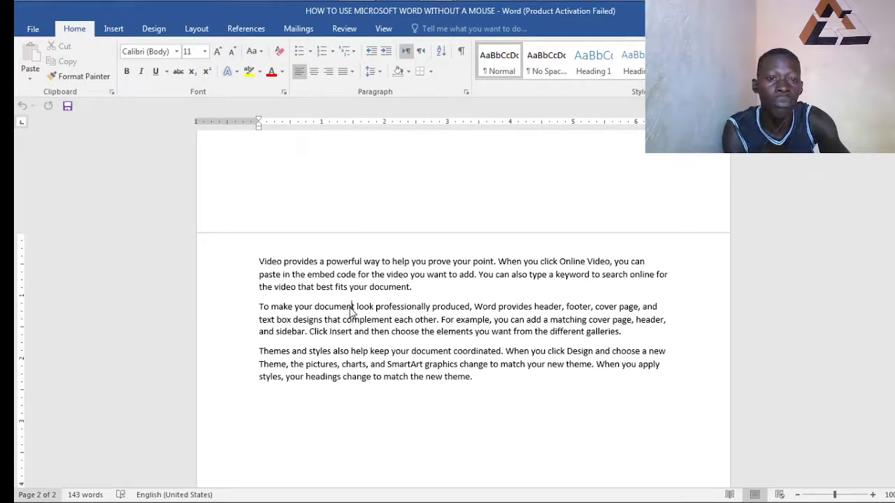
pyautogui.press('alt')
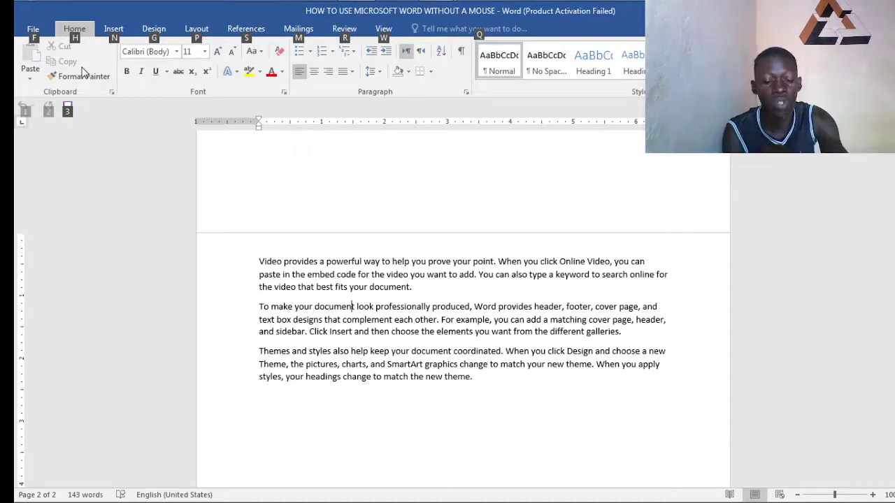
pyautogui.press('h')
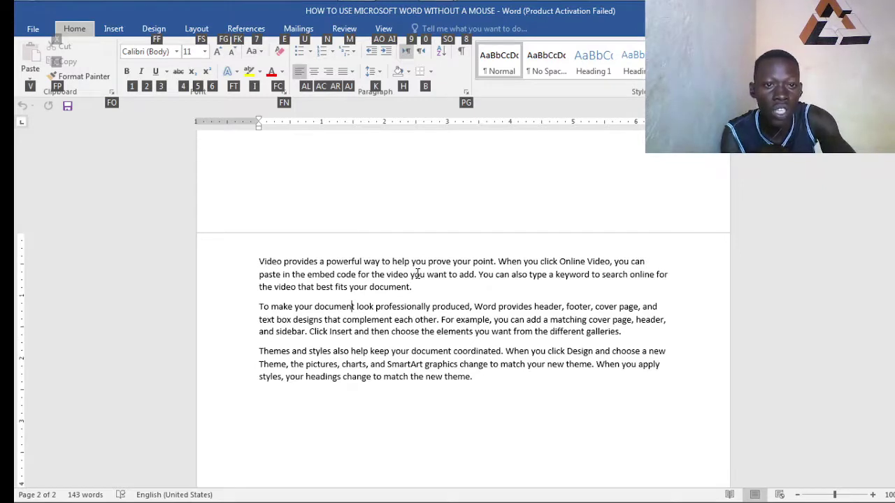
pyautogui.press('Escape')
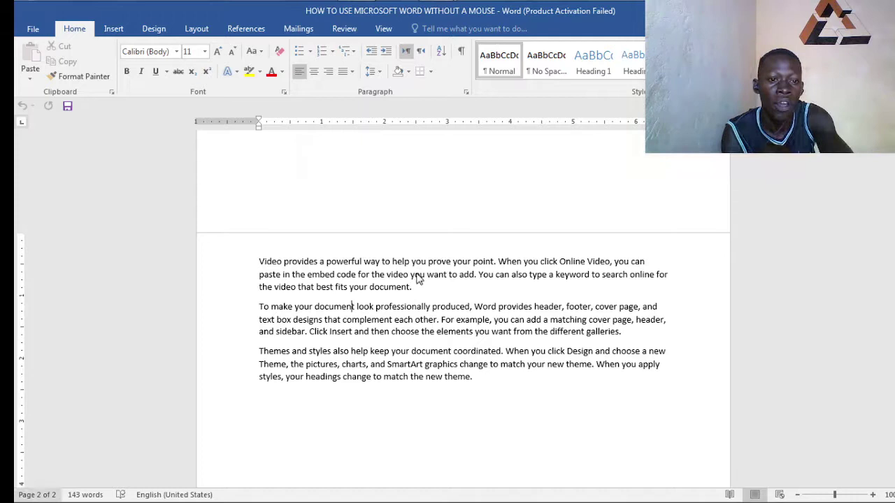
pyautogui.press('alt')
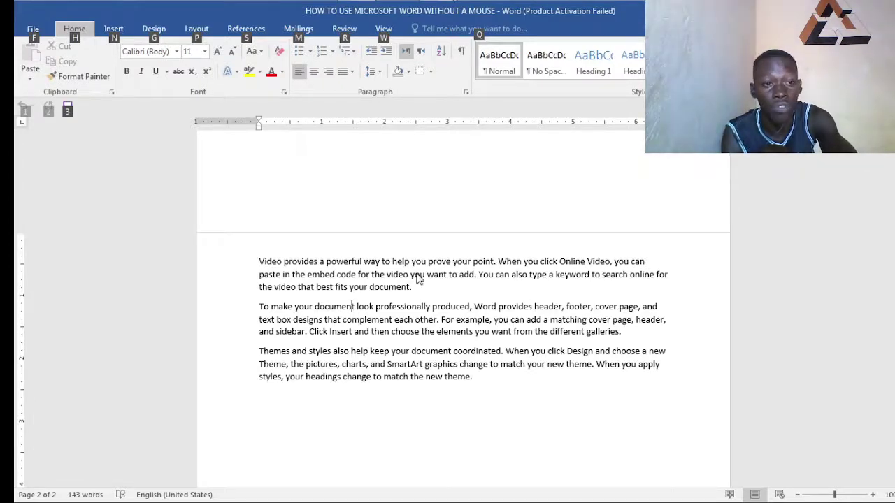
pyautogui.press('Escape')
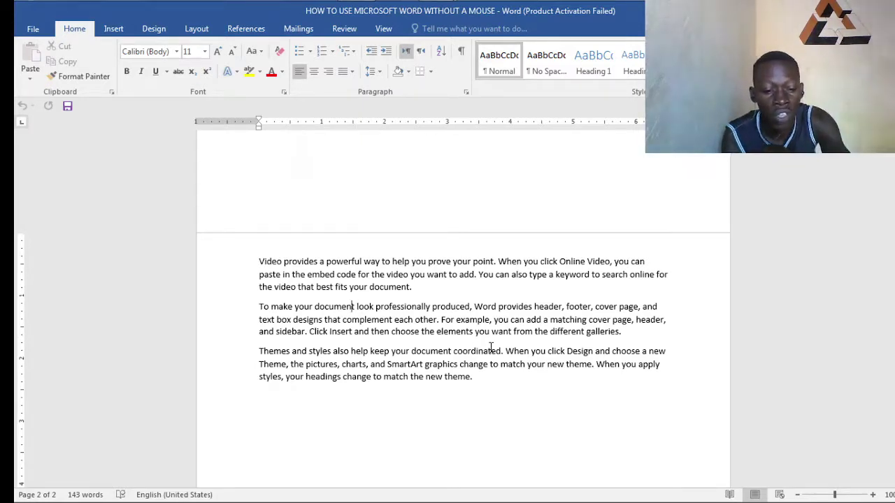
pyautogui.press('alt')
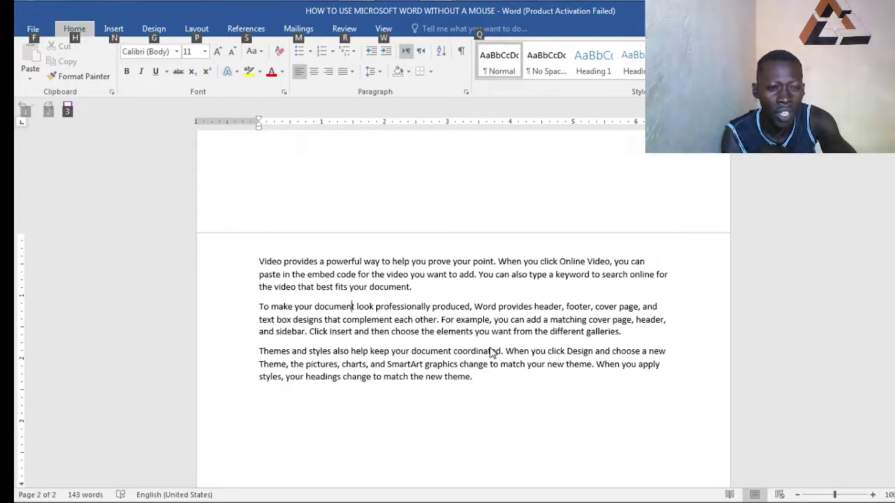
pyautogui.press('alt')
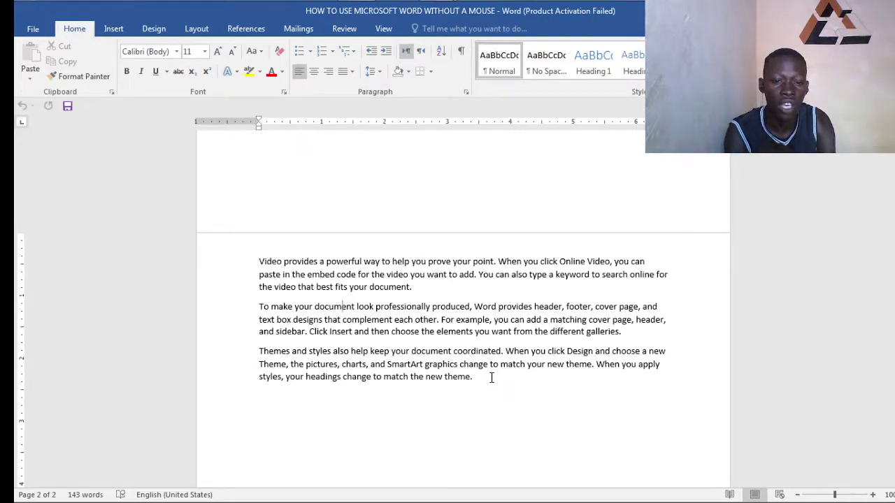
# - Move the cursor to the beginning of the first paragraph on page 2, before "Video provides"
pyautogui.press('Left')
pyautogui.press('Left')
pyautogui.press('Left')
pyautogui.press('Left')
pyautogui.press('Left')
pyautogui.press('Left')
pyautogui.press('Left')
pyautogui.press('Left')
pyautogui.press('Left')
pyautogui.press('Left')
pyautogui.press('Left')
pyautogui.press('Left')
pyautogui.press('Left')
pyautogui.press('Left')
pyautogui.press('Left')
pyautogui.press('Left')
pyautogui.press('Left')
pyautogui.press('Left')
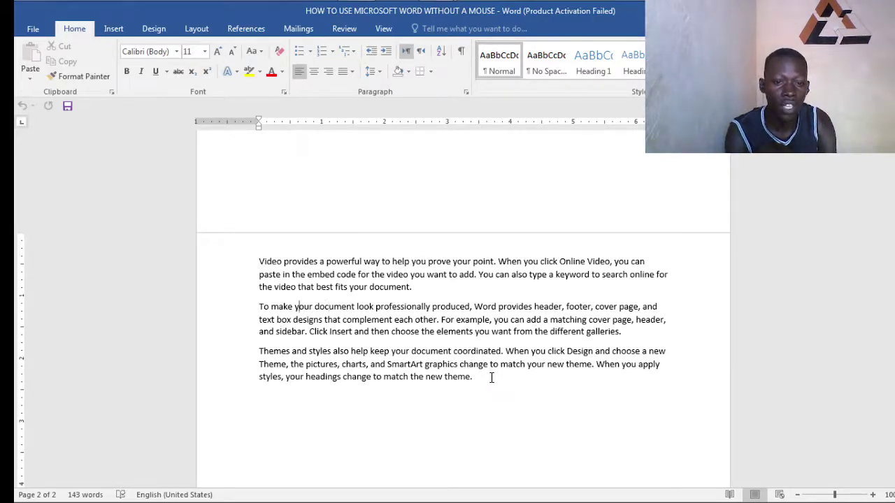
pyautogui.press('Left')
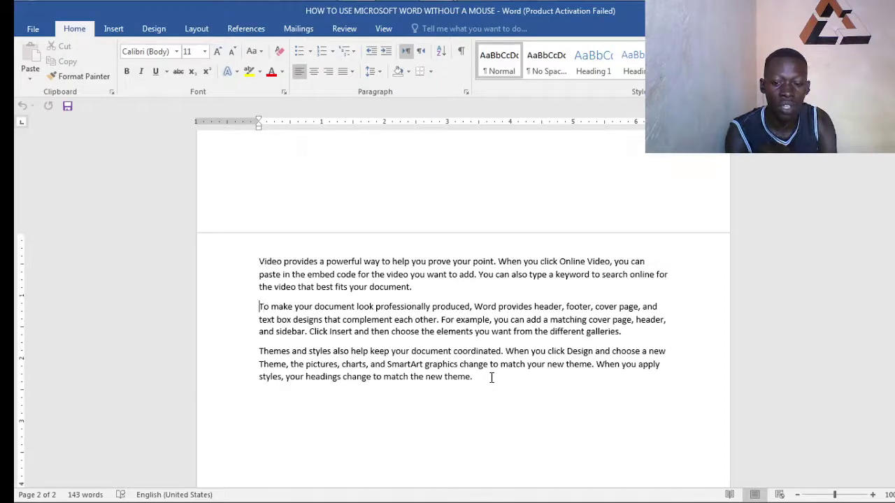
pyautogui.press('Up')
pyautogui.press('Up')
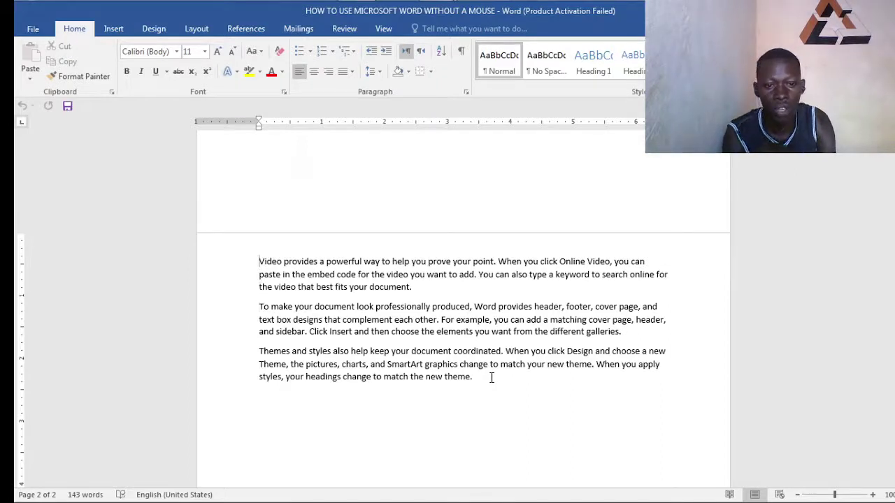
pyautogui.hotkey('shift', 'Right')
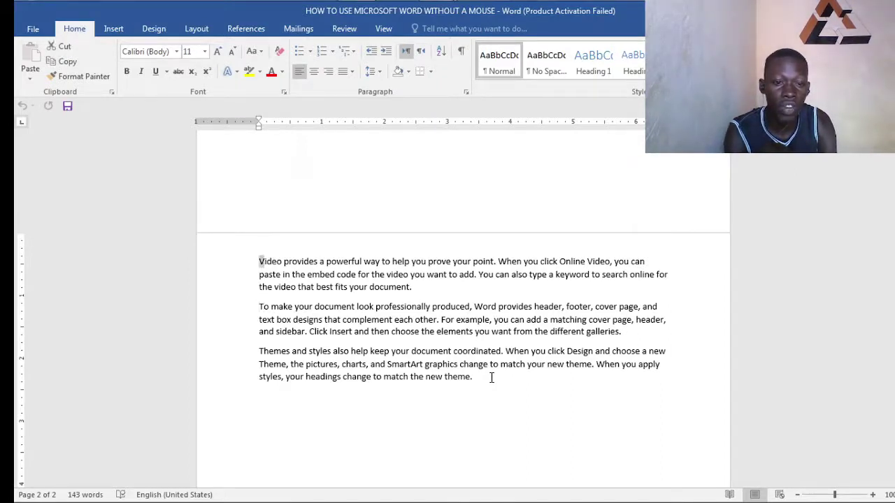
pyautogui.hotkey('shift', 'Right')
pyautogui.hotkey('ctrl', 'shift', 'Right')
pyautogui.hotkey('ctrl', 'Right')
pyautogui.hotkey('ctrl', 'Right')
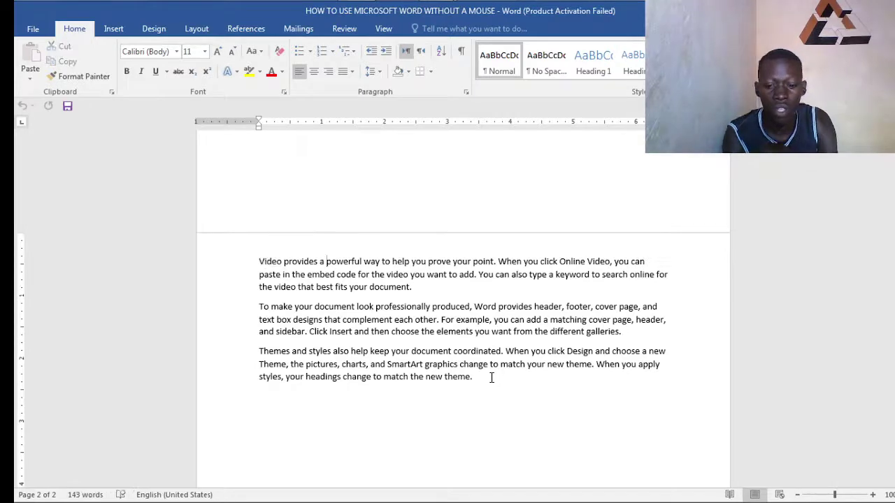
pyautogui.press('Left')
pyautogui.press('Left')
pyautogui.press('Left')
pyautogui.press('Left')
pyautogui.press('Left')
pyautogui.press('Left')
pyautogui.press('Left')
pyautogui.press('Left')
pyautogui.press('Left')
pyautogui.press('Left')
pyautogui.press('Left')
pyautogui.press('Left')
pyautogui.press('Left')
pyautogui.press('Left')
pyautogui.press('Left')
pyautogui.press('Left')
pyautogui.press('Left')
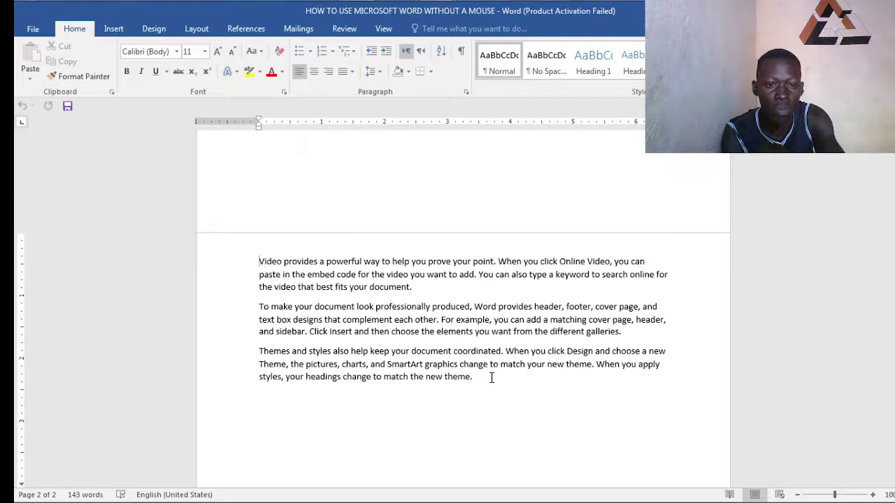
# - Select the whole first paragraph on page 2, starting with "Video provides"
pyautogui.hotkey('shift', 'Down')
pyautogui.hotkey('shift', 'Down')
pyautogui.hotkey('shift', 'Down')
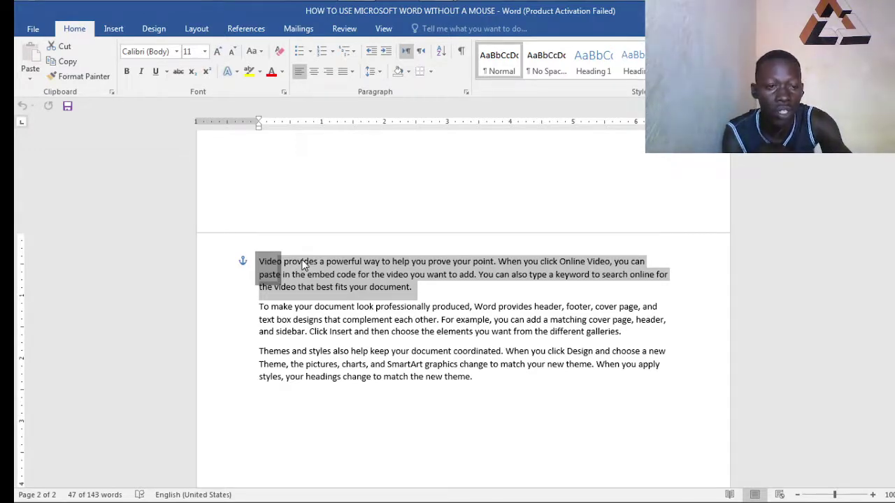
pyautogui.press('alt')
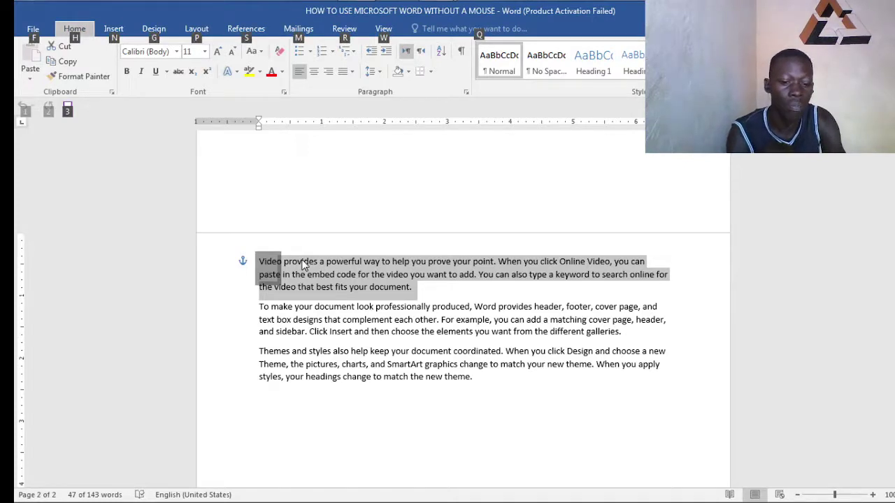
pyautogui.press('h')
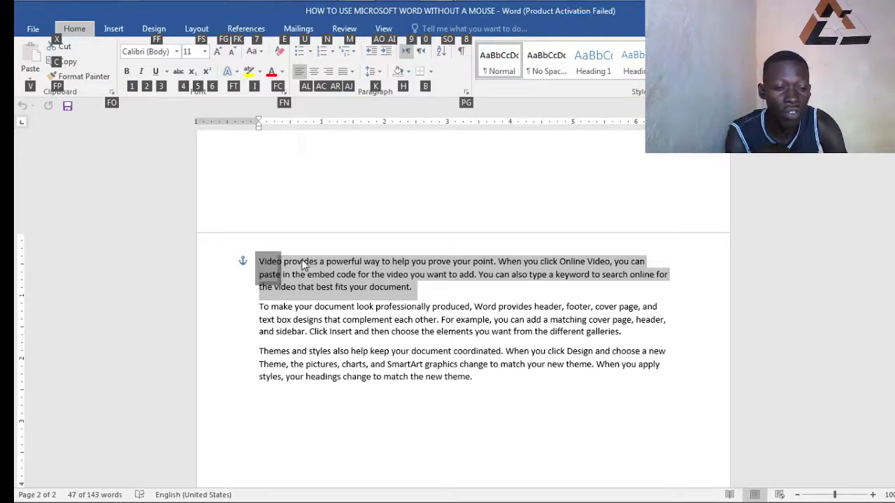
pyautogui.press('f')
pyautogui.press('f')
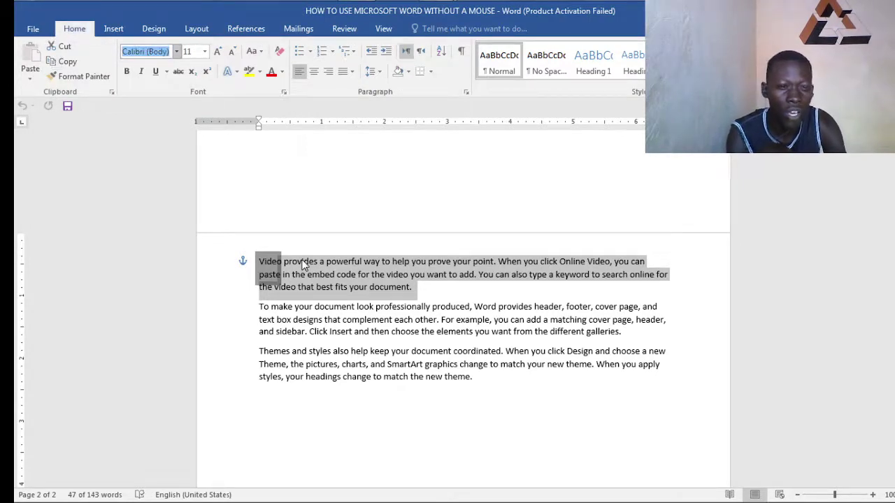
pyautogui.press('Return')
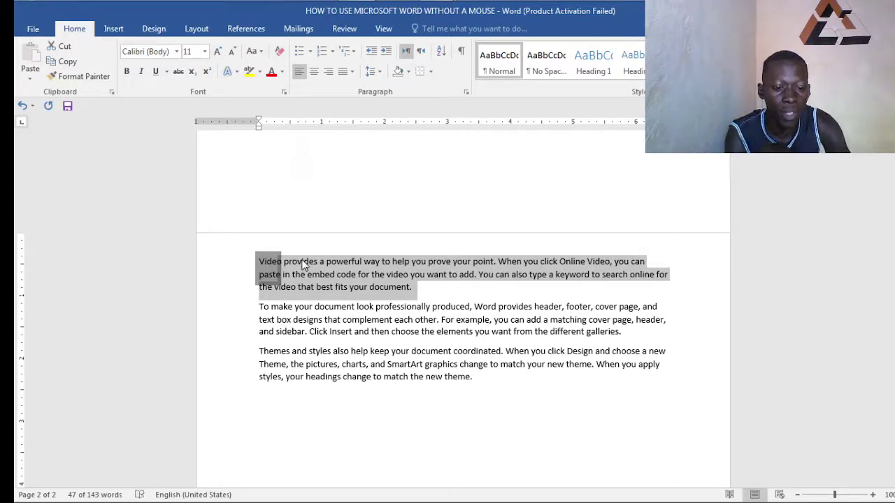
pyautogui.write('f')
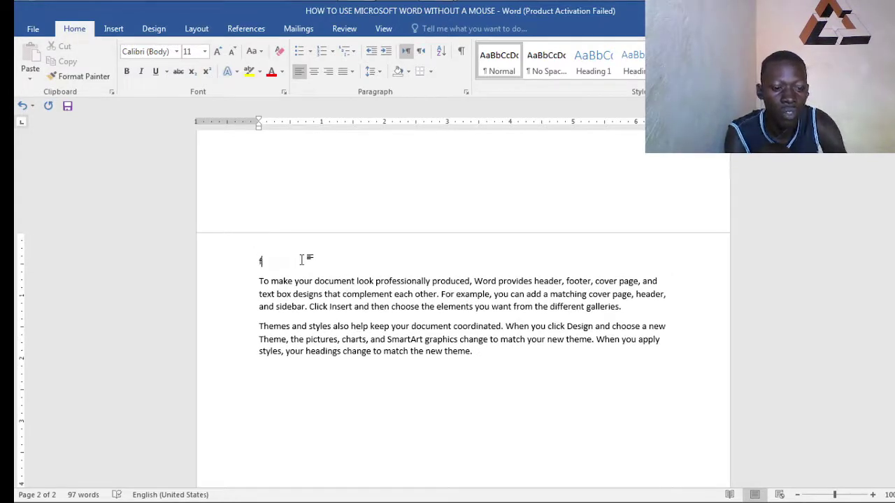
pyautogui.hotkey('ctrl', 'z')
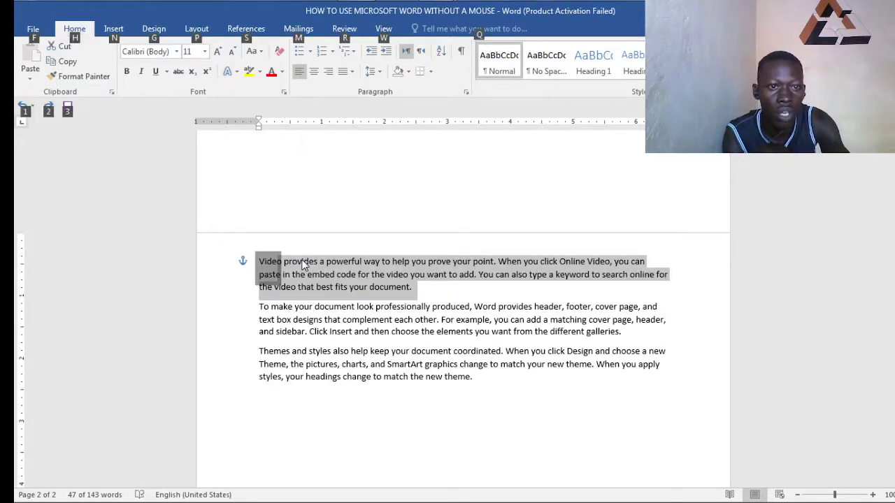
# - Set the font of the selected first paragraph to Tahoma using the access keys
pyautogui.press('alt')
pyautogui.press('h')
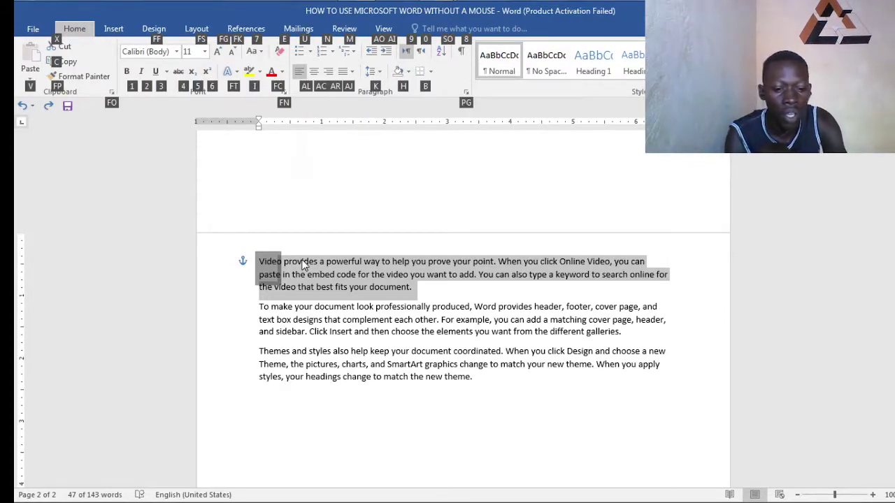
pyautogui.press('f')
pyautogui.press('f')
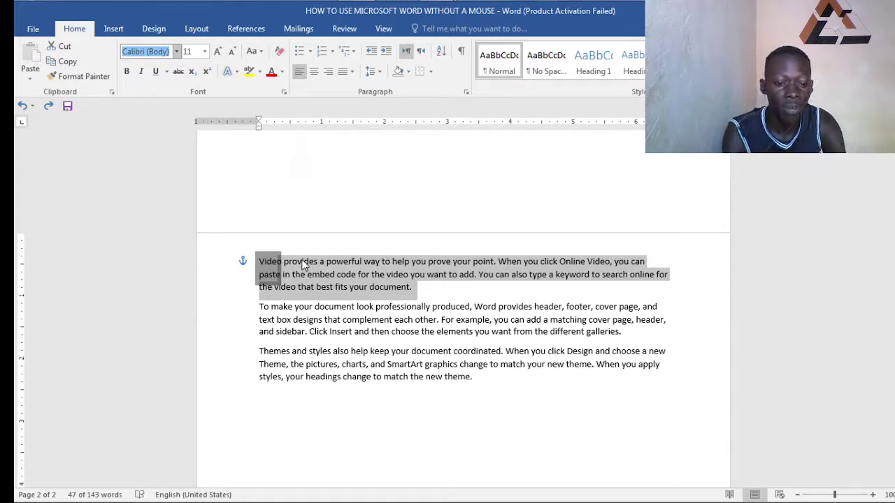
pyautogui.write('Times')
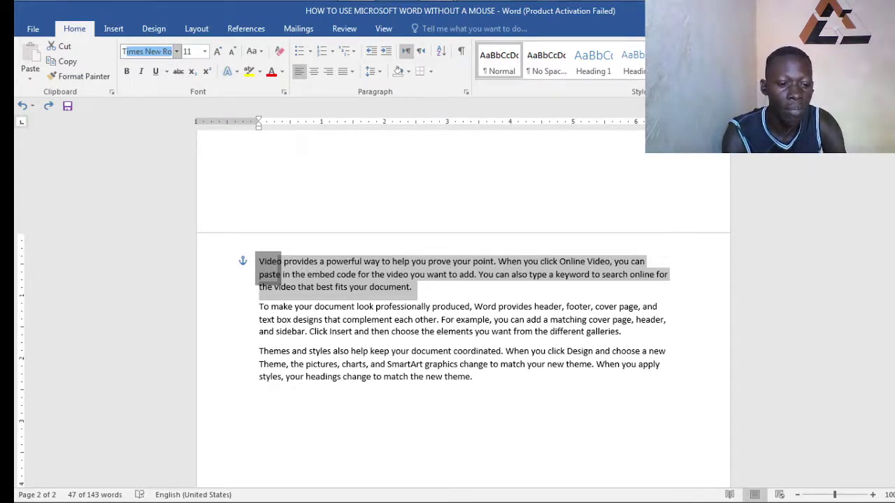
pyautogui.write('Tahoma')
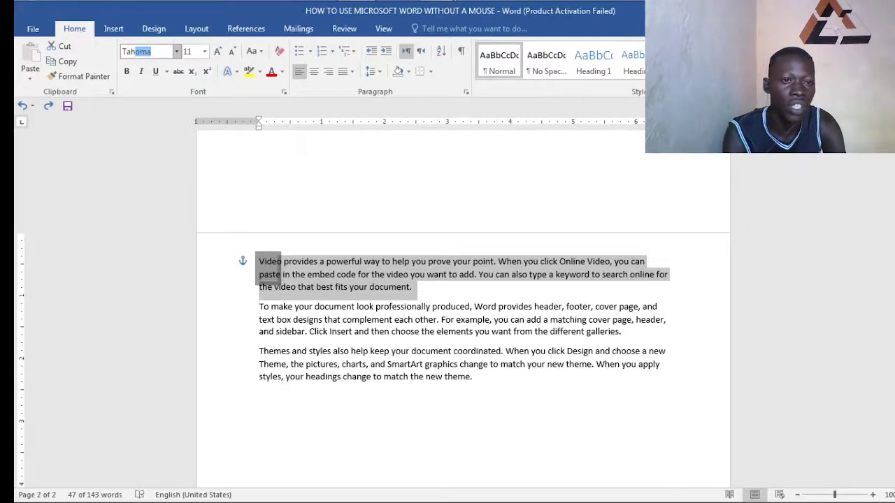
pyautogui.press('Return')
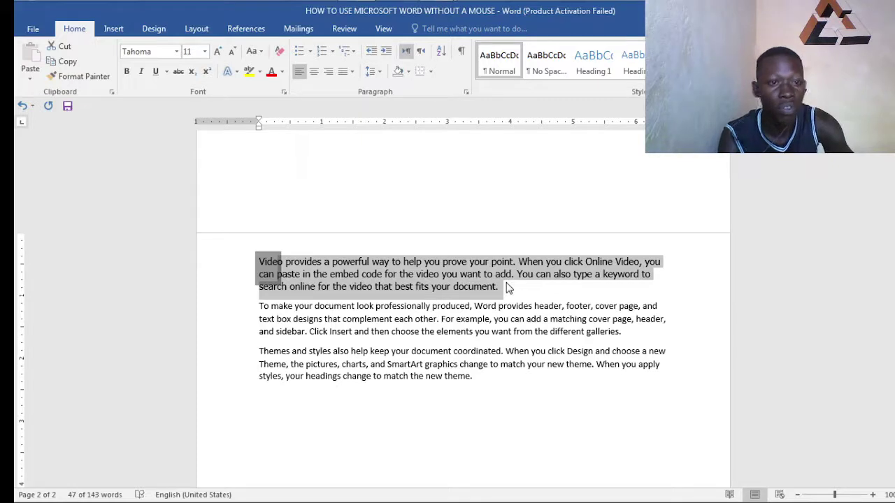
# - Make the selected first paragraph on page 2 bold and centre-align it using the access keys
pyautogui.press('alt')
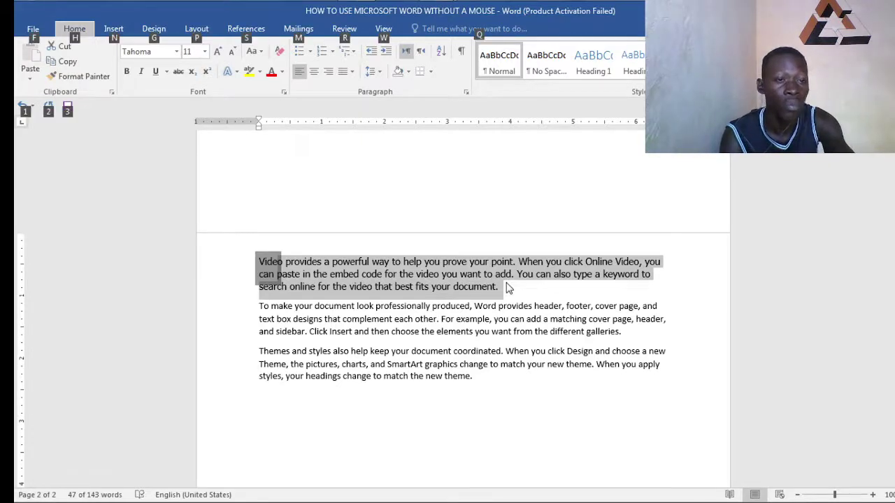
pyautogui.press('h')
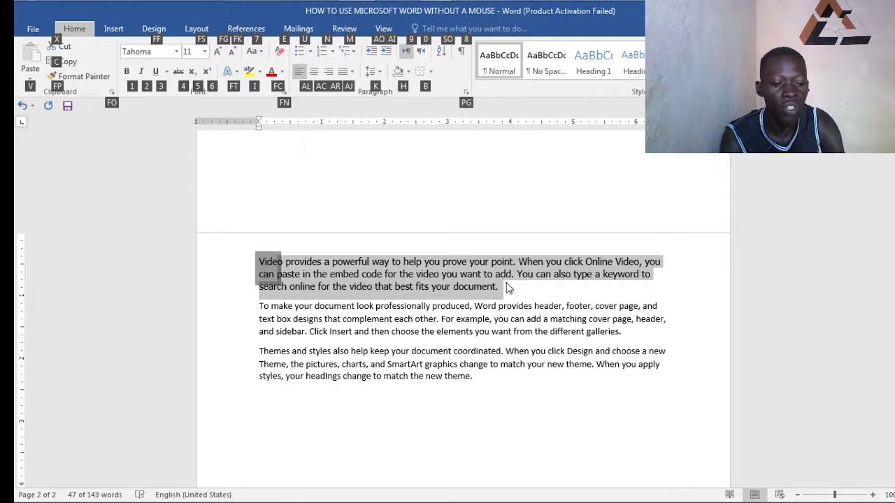
pyautogui.press('1')
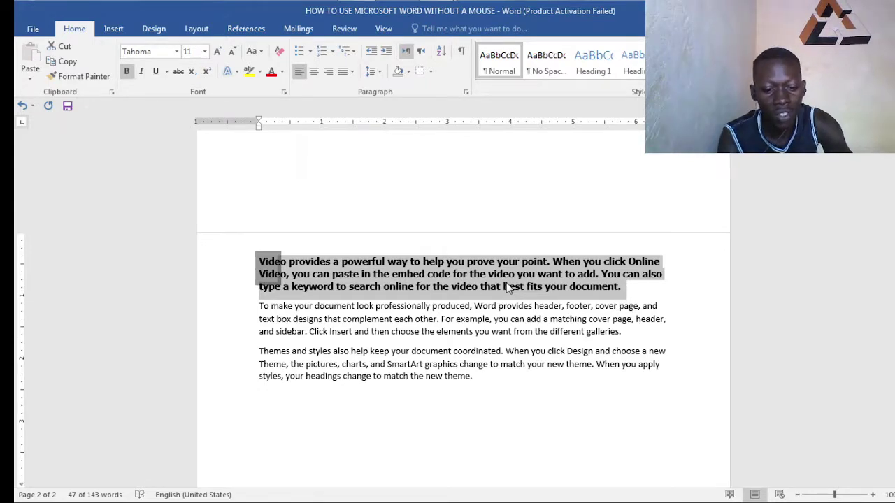
pyautogui.press('alt')
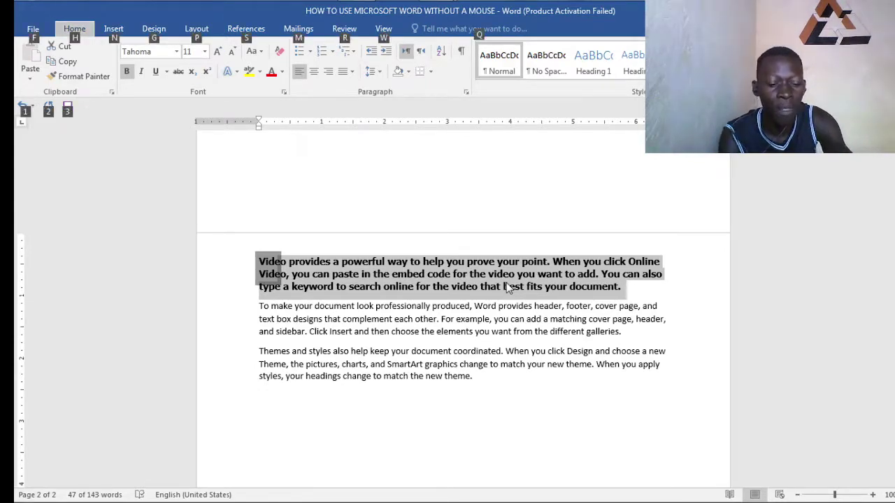
pyautogui.press('h')
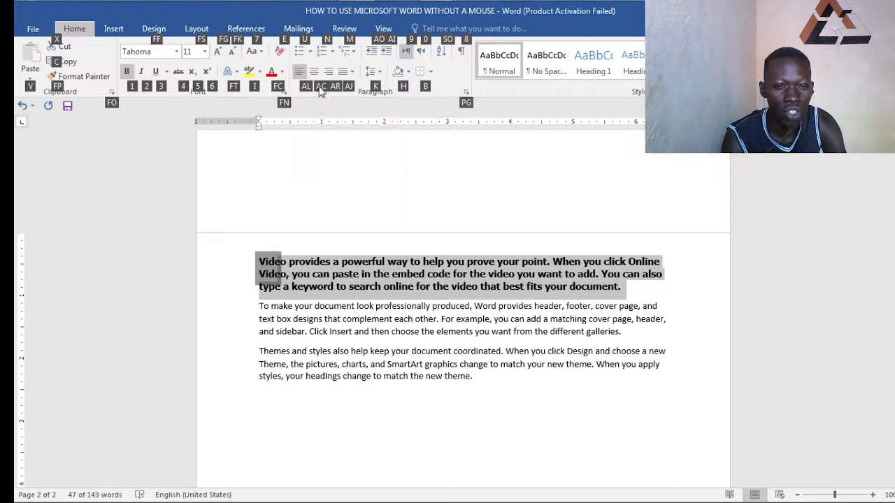
pyautogui.press('a')
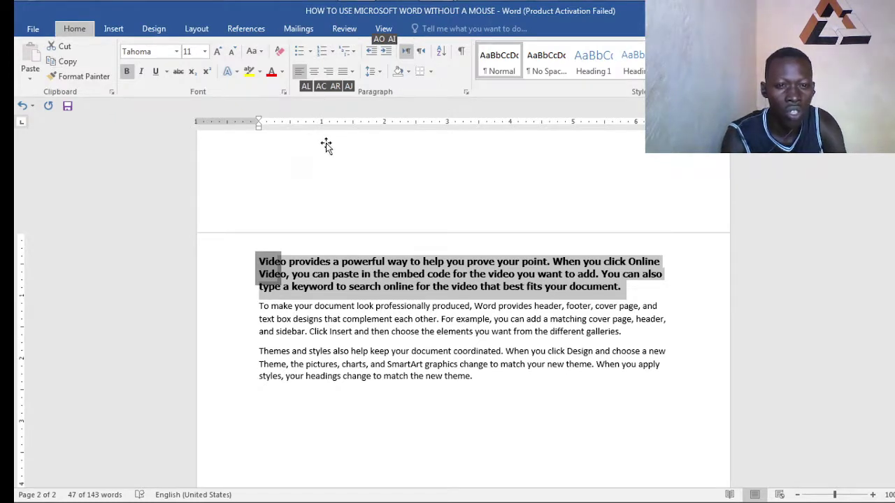
pyautogui.press('c')
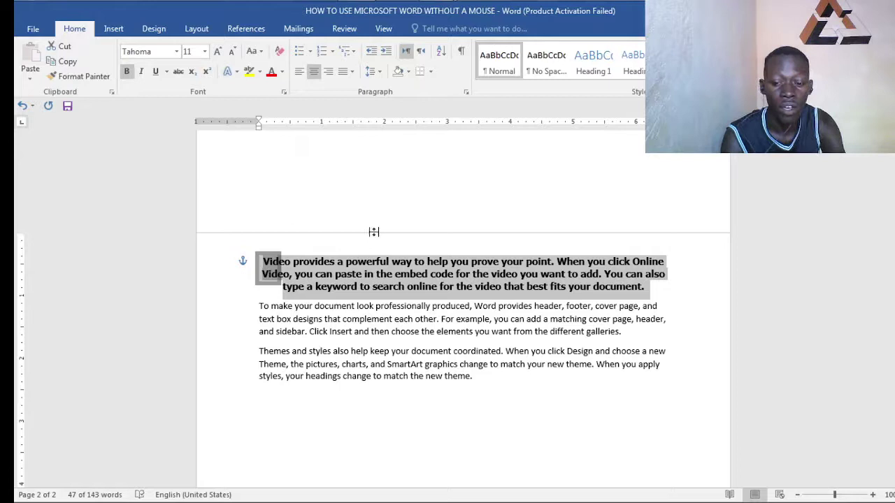
# - Move the cursor to the beginning of the second paragraph on page 2, before "To make your document"
pyautogui.press('Down')
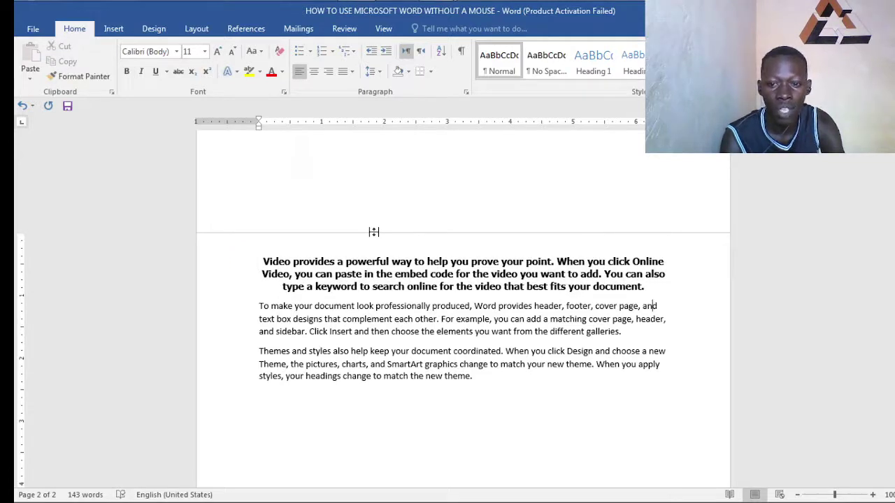
pyautogui.press('Left')
pyautogui.press('Left')
pyautogui.press('Left')
pyautogui.press('Left')
pyautogui.press('Left')
pyautogui.press('Left')
pyautogui.press('Left')
pyautogui.press('Left')
pyautogui.press('Left')
pyautogui.press('Left')
pyautogui.press('Left')
pyautogui.press('Left')
pyautogui.press('Left')
pyautogui.press('Left')
pyautogui.press('Left')
pyautogui.press('Left')
pyautogui.press('Left')
pyautogui.press('Left')
pyautogui.press('Left')
pyautogui.press('Left')
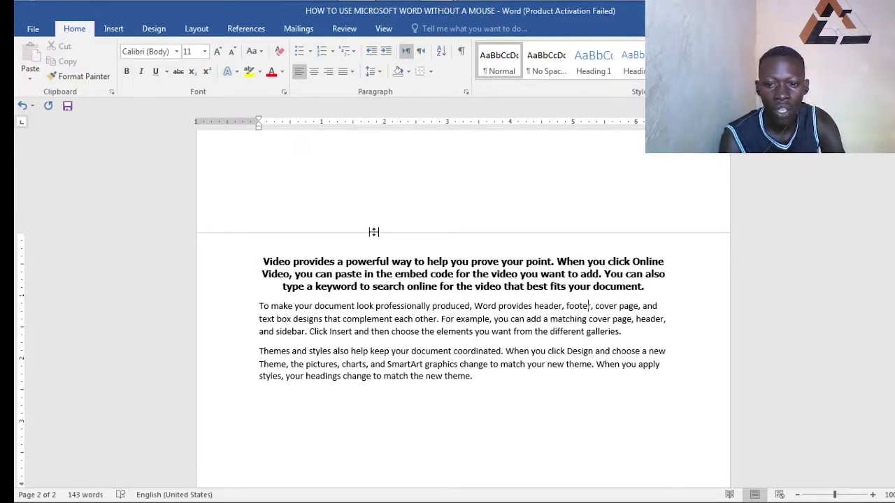
pyautogui.press('Left')
pyautogui.press('Left')
pyautogui.press('Left')
pyautogui.press('Left')
pyautogui.press('Left')
pyautogui.press('Left')
pyautogui.press('Left')
pyautogui.press('Left')
pyautogui.press('Left')
pyautogui.press('Left')
pyautogui.press('Left')
pyautogui.press('Left')
pyautogui.press('Left')
pyautogui.press('Left')
pyautogui.press('Left')
pyautogui.press('Left')
pyautogui.press('Left')
pyautogui.press('Left')
pyautogui.press('Left')
pyautogui.press('Left')
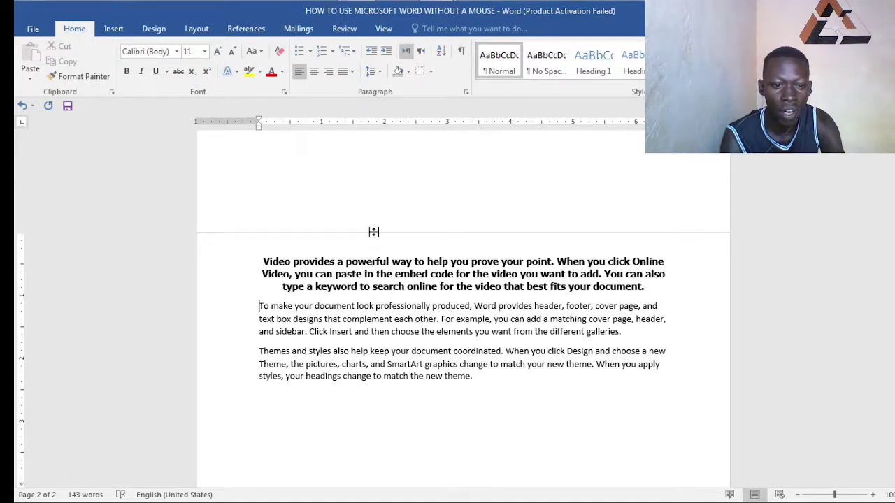
# - Select the whole second paragraph on page 2, starting with "To make your document"
pyautogui.press('Home')
pyautogui.hotkey('shift', 'Down')
pyautogui.hotkey('shift', 'Down')
pyautogui.hotkey('shift', 'Down')
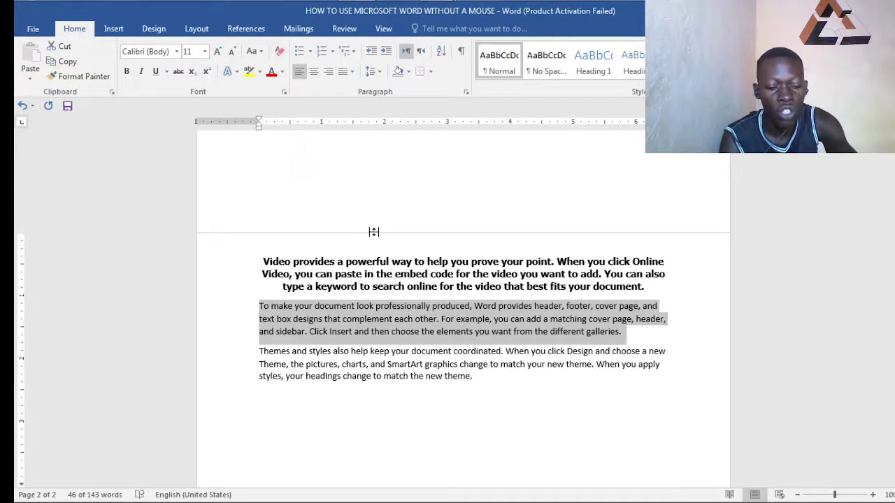
# - Increase the selected second paragraph's font size in three steps to 16 using the access keys
pyautogui.press('alt')
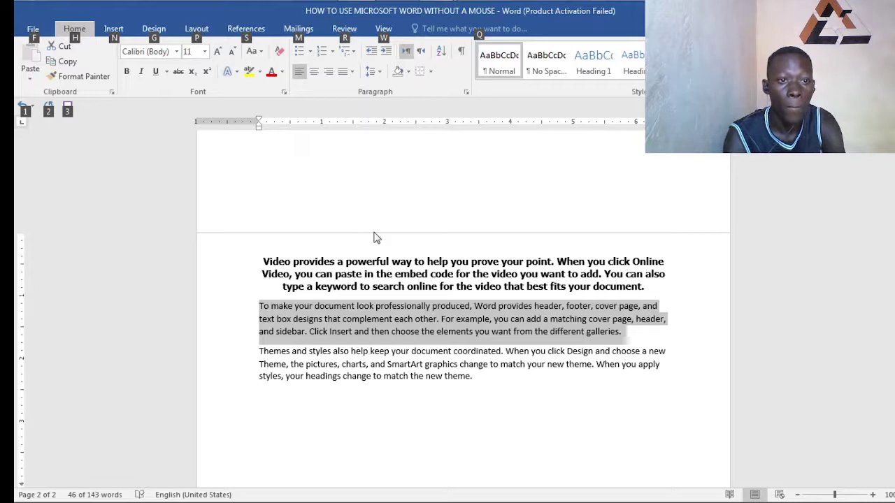
pyautogui.press('h')
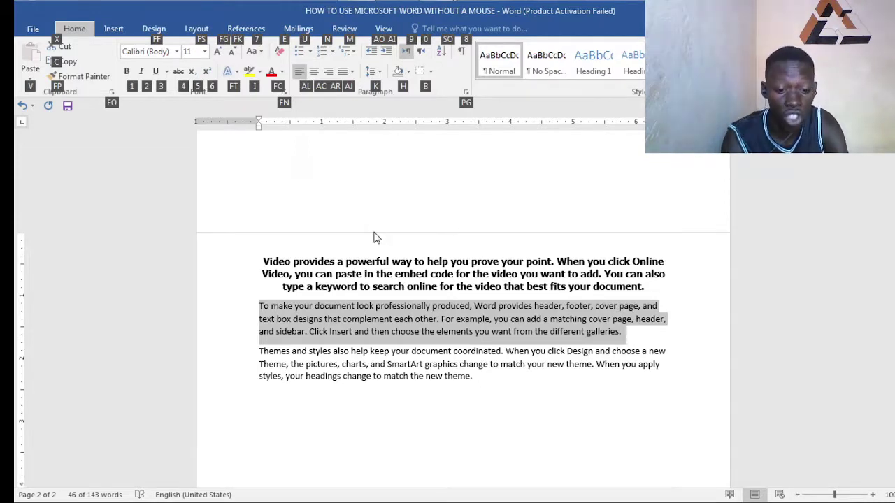
pyautogui.press('f')
pyautogui.press('g')
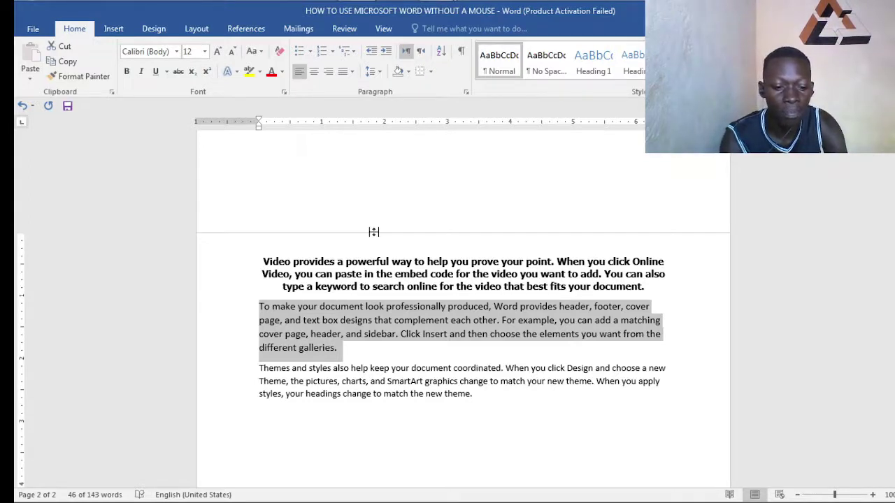
pyautogui.press('alt')
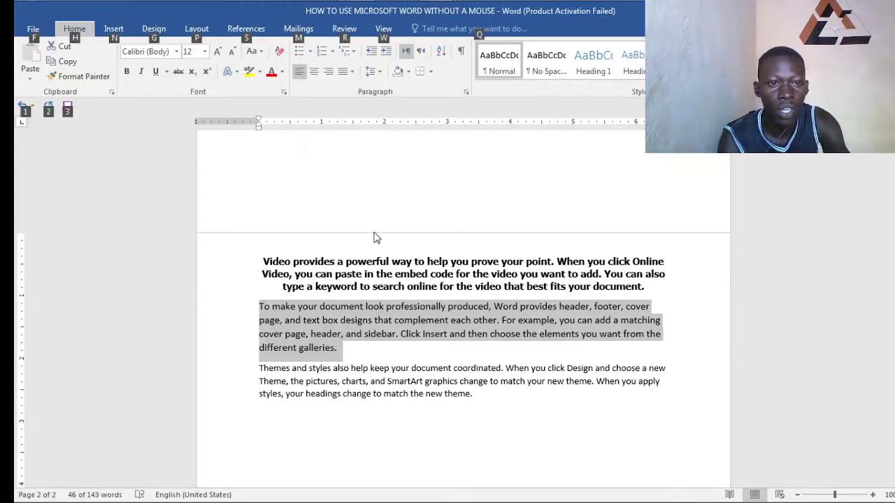
pyautogui.press('h')
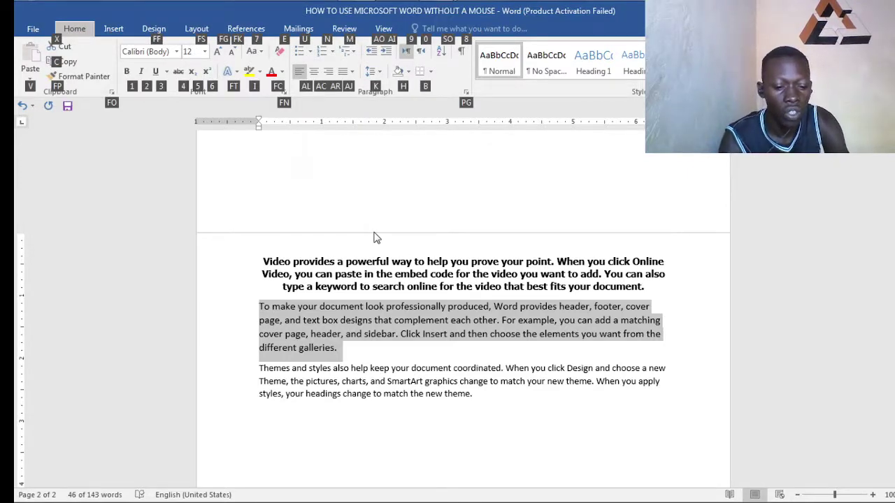
pyautogui.press('f')
pyautogui.press('g')
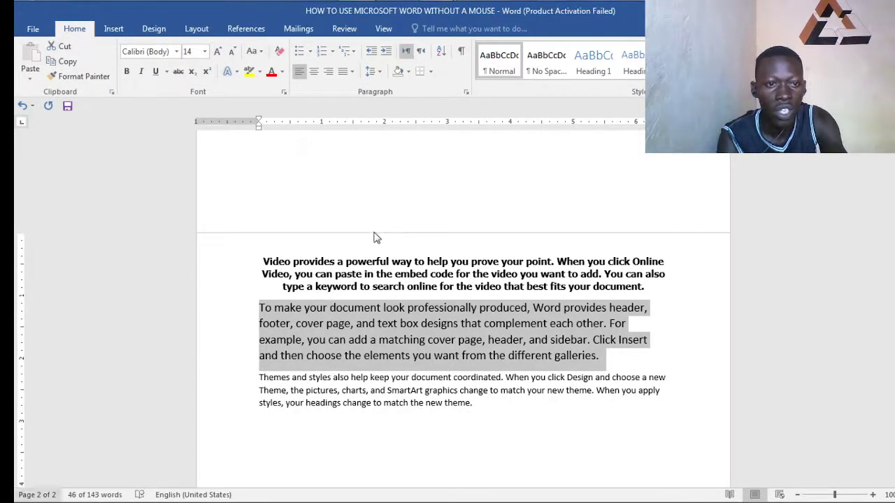
pyautogui.press('alt')
pyautogui.press('h')
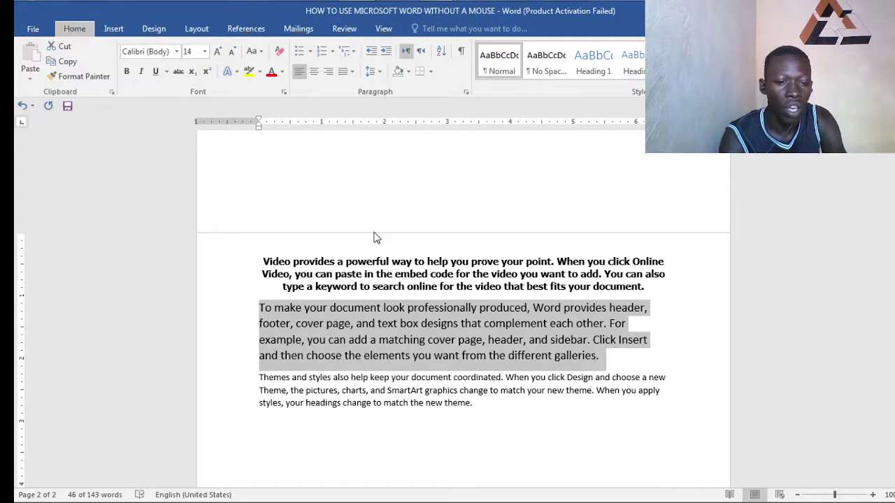
pyautogui.press('f')
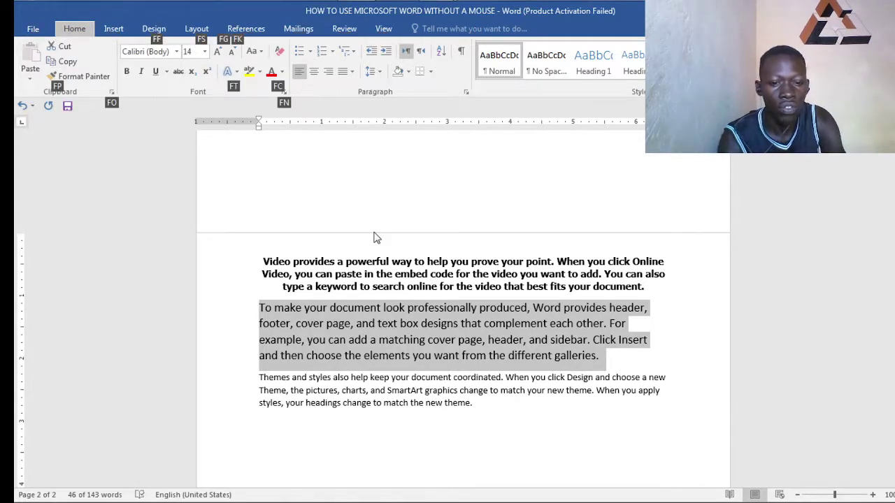
pyautogui.press('g')
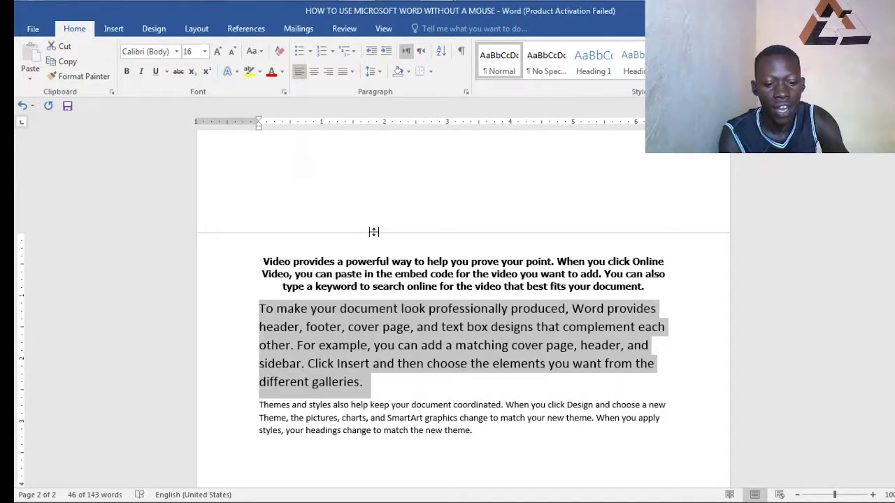
# - Apply a dotted underline to the selected second paragraph using the access keys
pyautogui.press('alt')
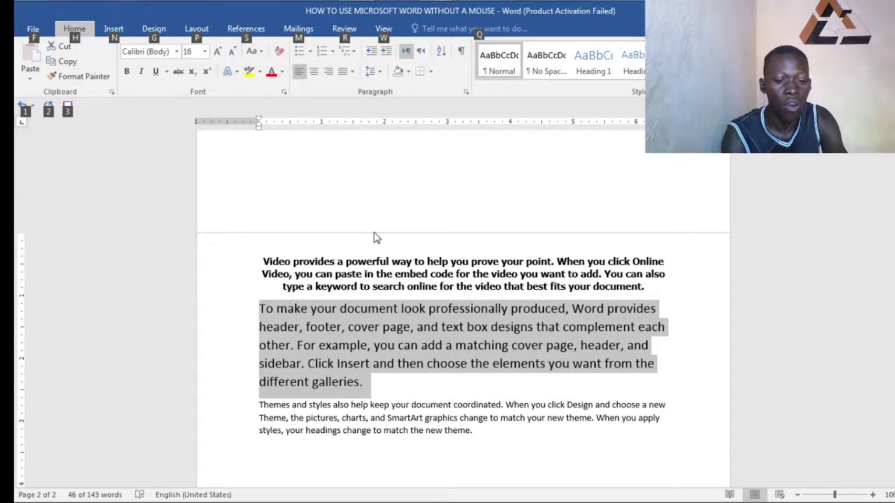
pyautogui.press('h')
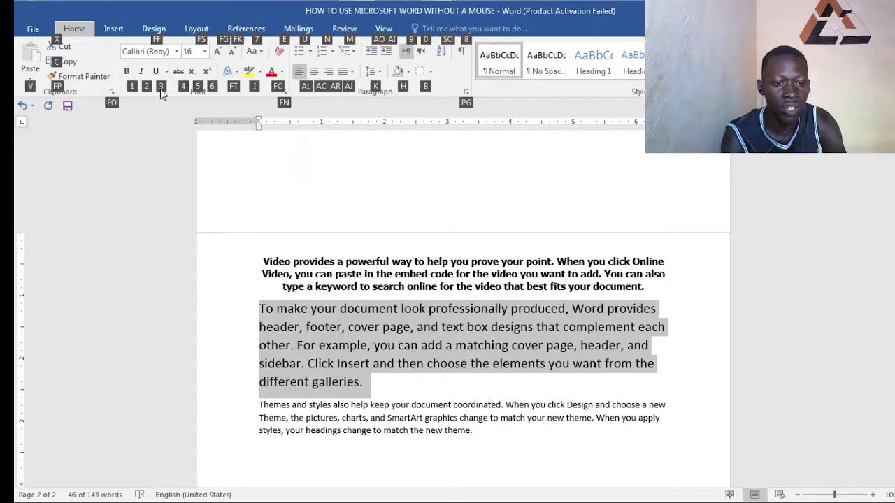
pyautogui.press('3')
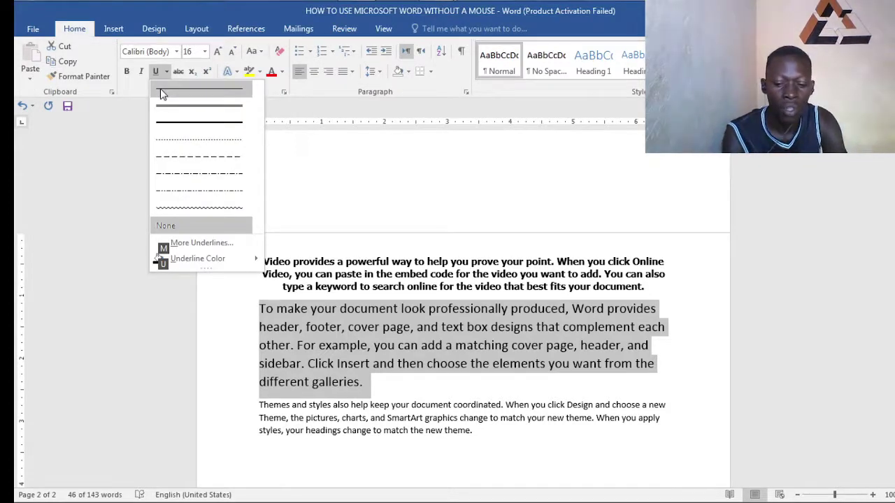
pyautogui.press('Down')
pyautogui.press('Down')
pyautogui.press('Down')
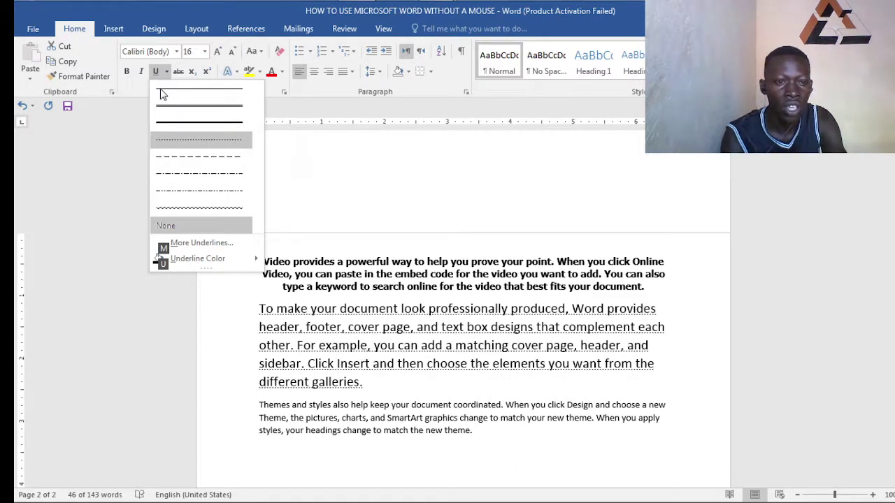
pyautogui.press('Return')
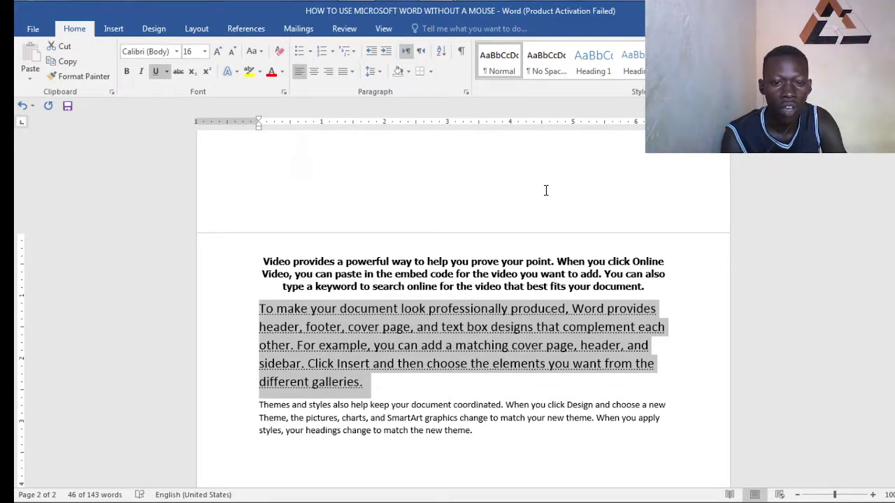
# - Move the cursor out of the second paragraph and down through the third paragraph, starting with "Themes and styles"
pyautogui.press('Down')
pyautogui.press('Left')
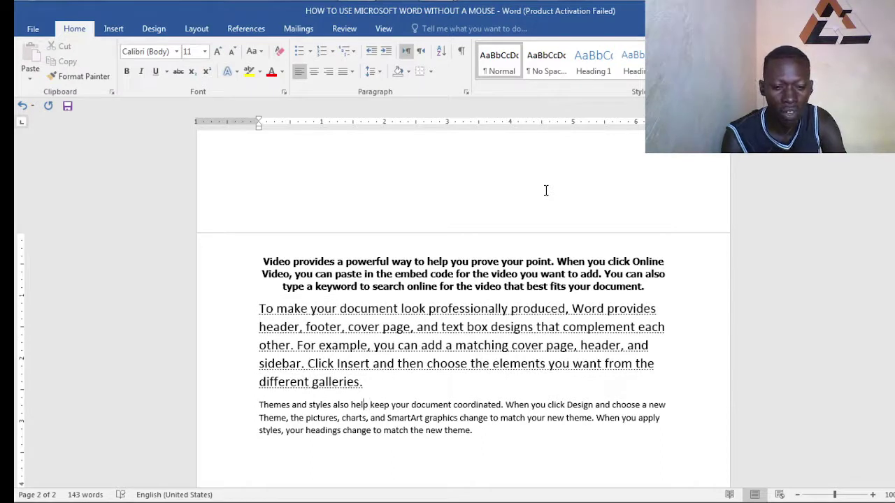
pyautogui.hotkey('ctrl', 'Left')
pyautogui.hotkey('ctrl', 'Left')
pyautogui.hotkey('ctrl', 'Left')
pyautogui.press('Left')
pyautogui.press('Left')
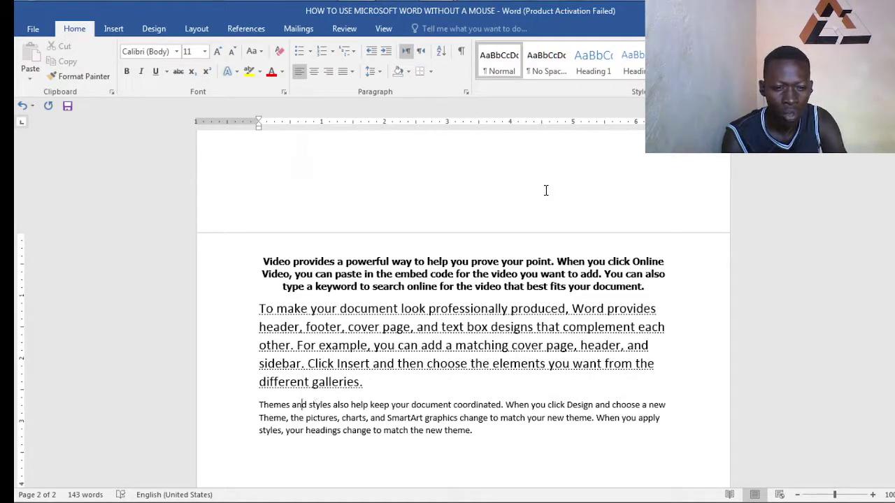
pyautogui.press('Left')
pyautogui.press('Down')
pyautogui.press('Down')
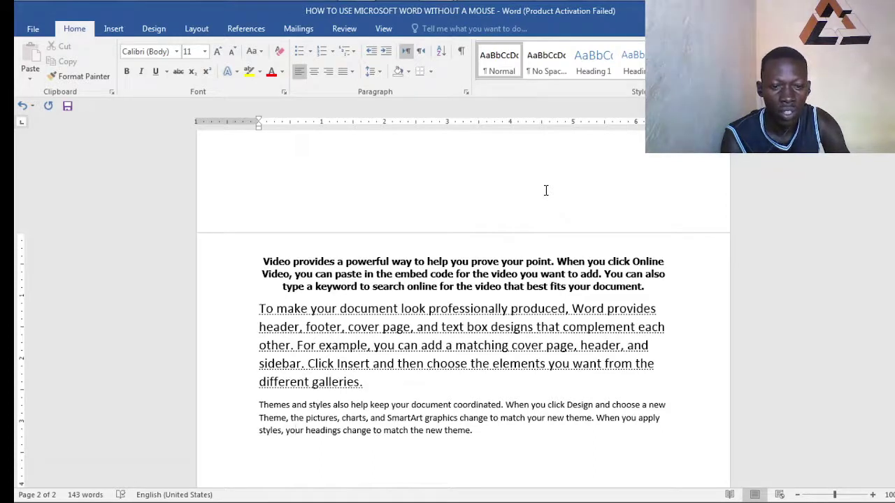
pyautogui.hotkey('ctrl', 'a')
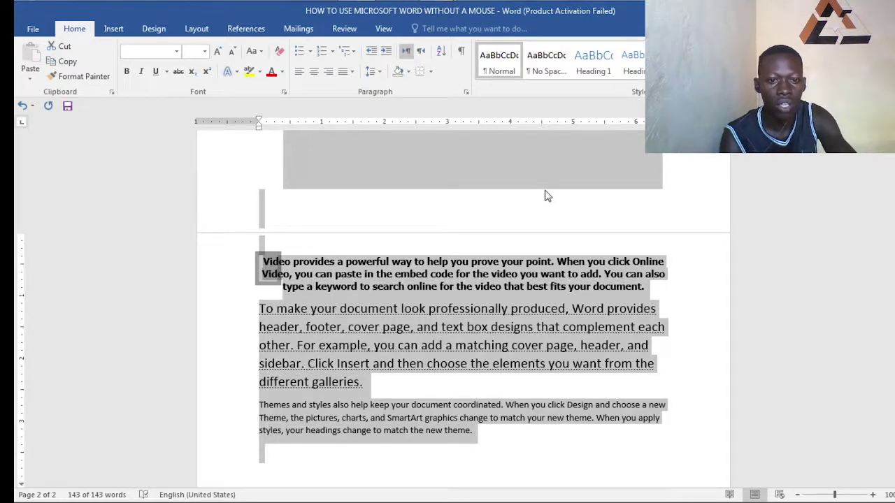
pyautogui.press('Delete')
pyautogui.write('a')
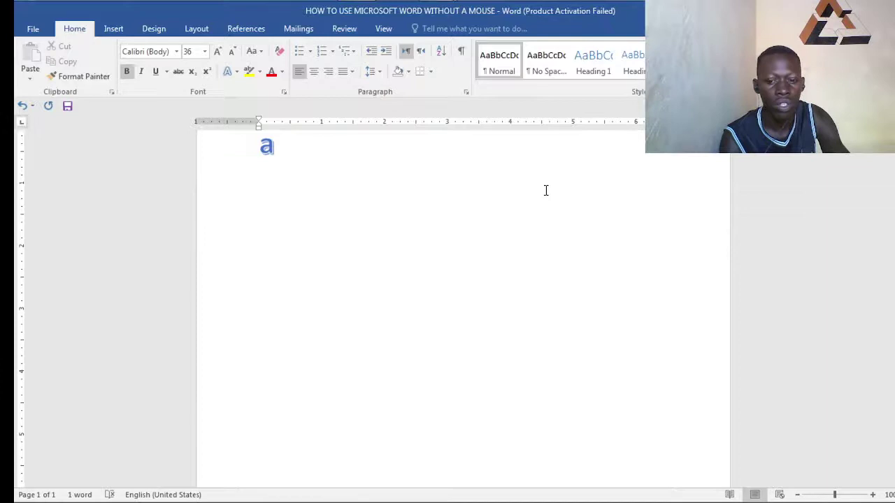
pyautogui.hotkey('ctrl', 'z')
pyautogui.hotkey('ctrl', 'z')
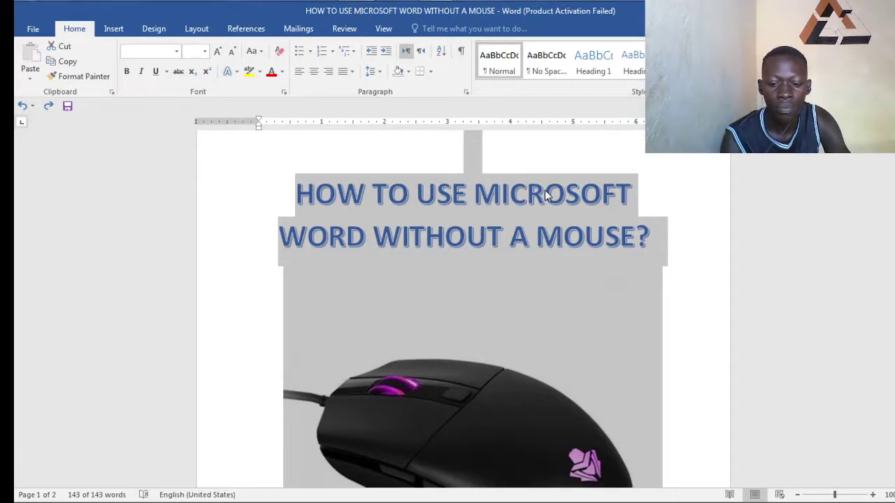
# - Select all three paragraphs on page 2, extending the selection upward from the end of the document to "Video provides"
pyautogui.hotkey('ctrl', 'End')
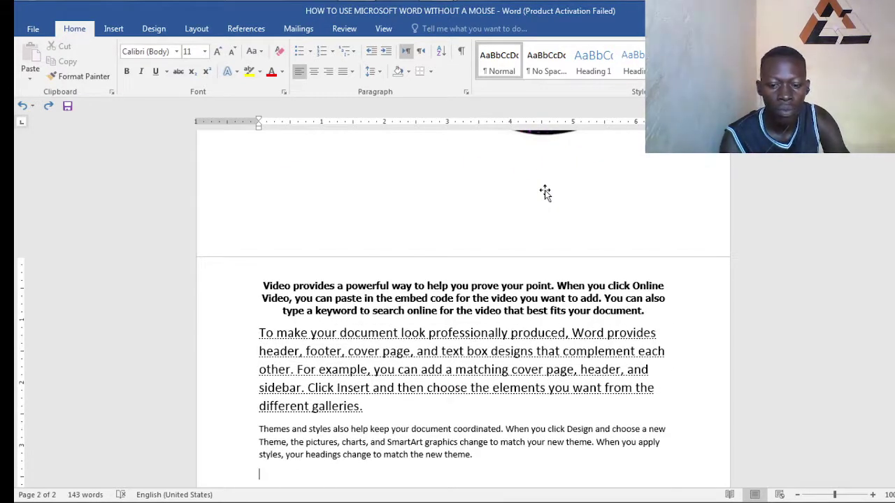
pyautogui.hotkey('shift', 'Up')
pyautogui.hotkey('shift', 'Up')
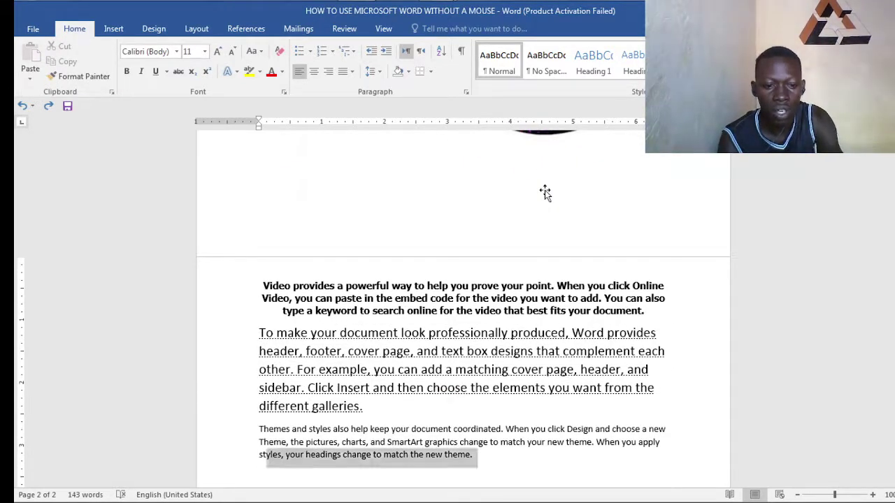
pyautogui.hotkey('shift', 'Up')
pyautogui.hotkey('shift', 'Up')
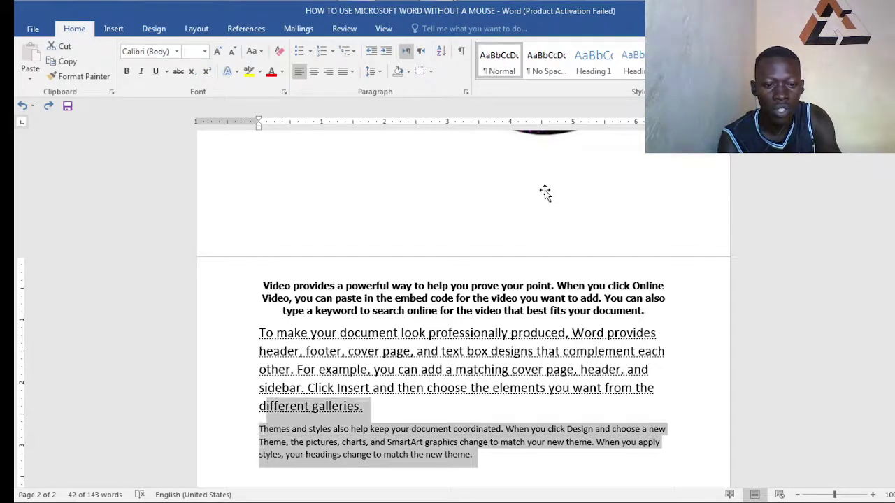
pyautogui.hotkey('shift', 'Up')
pyautogui.hotkey('shift', 'Up')
pyautogui.hotkey('shift', 'Up')
pyautogui.hotkey('shift', 'Up')
pyautogui.hotkey('shift', 'Up')
pyautogui.hotkey('shift', 'Up')
pyautogui.hotkey('shift', 'Up')
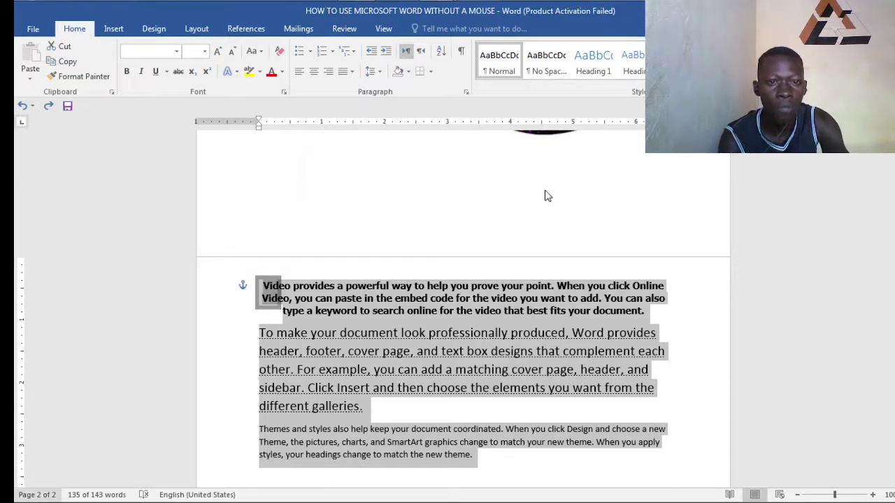
pyautogui.press('alt')
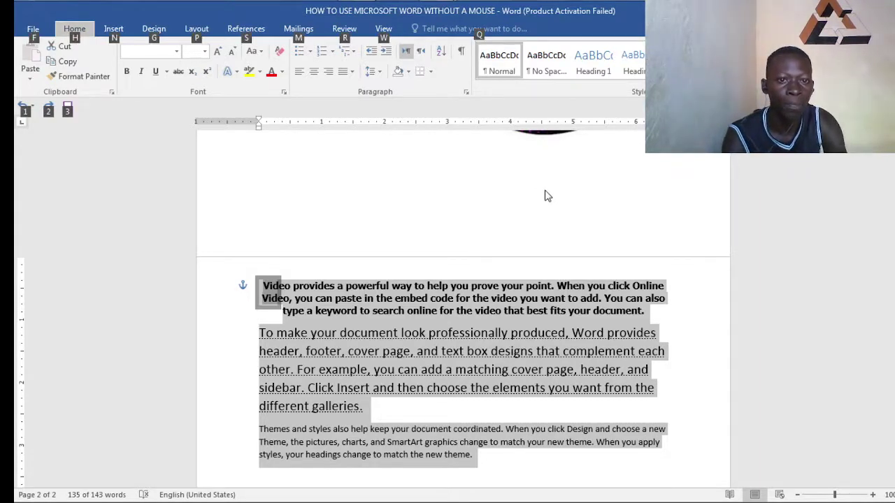
pyautogui.press('h')
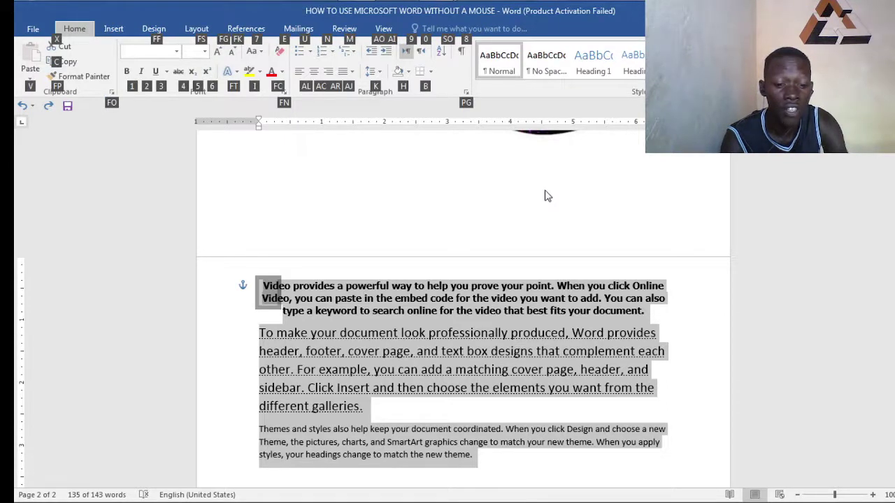
pyautogui.press('h')
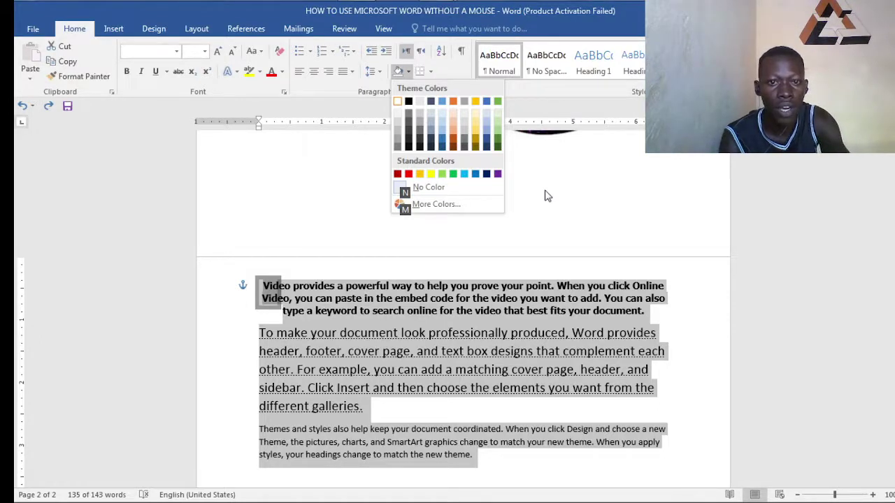
pyautogui.press('Escape')
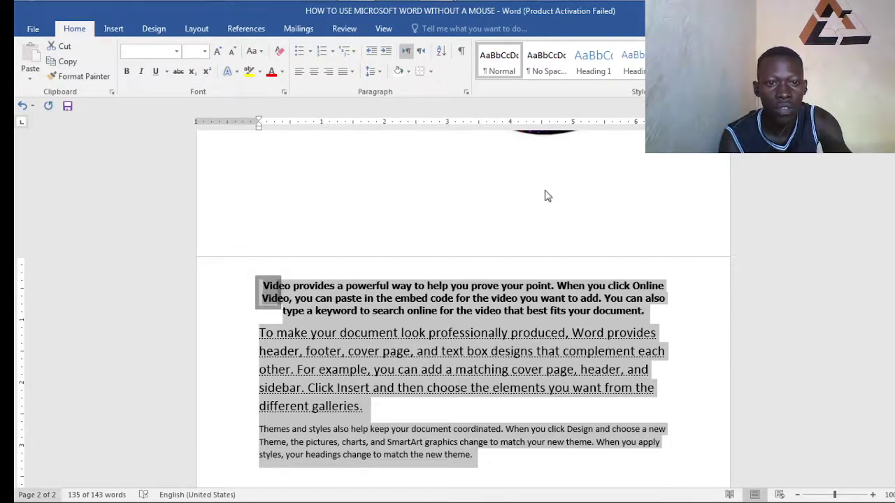
# - Apply the "1. 2. 3." numbering format to the three selected paragraphs on page 2 using the access keys
pyautogui.press('alt')
pyautogui.press('h')
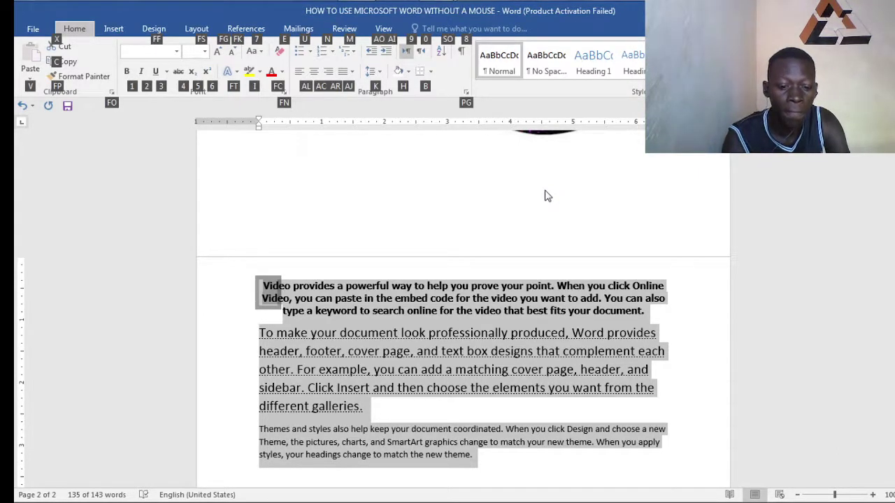
pyautogui.press('n')
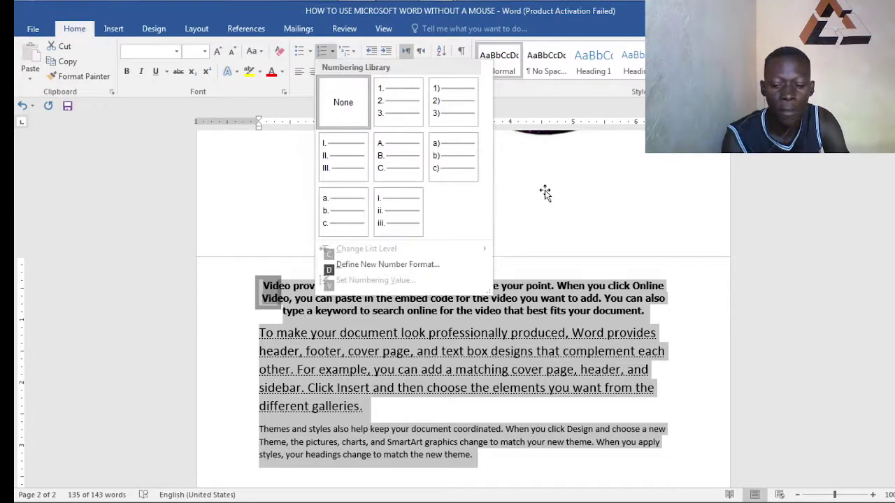
pyautogui.press('Right')
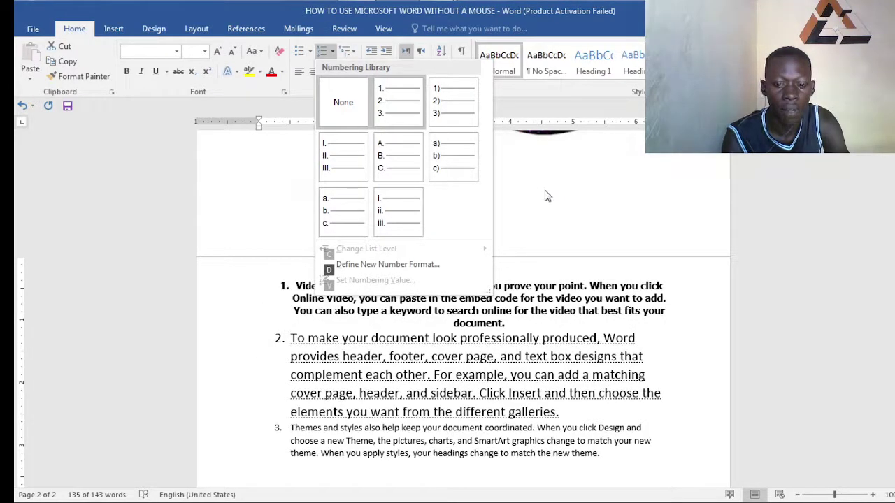
pyautogui.press('Return')
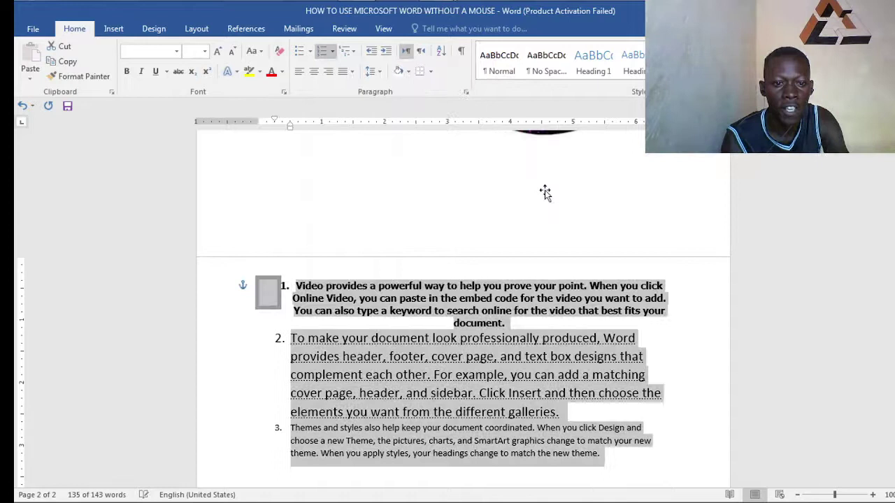